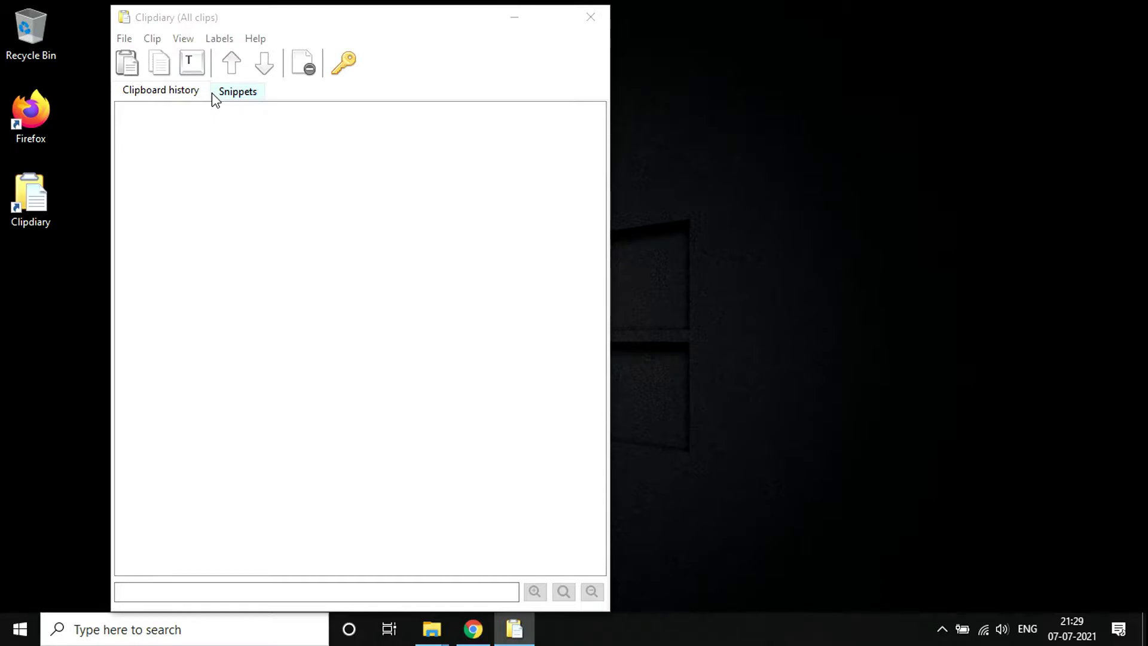
Start a new Notepad note and copy the line 'my 1st clipboard history'.
{"action": "key", "text": "super"}
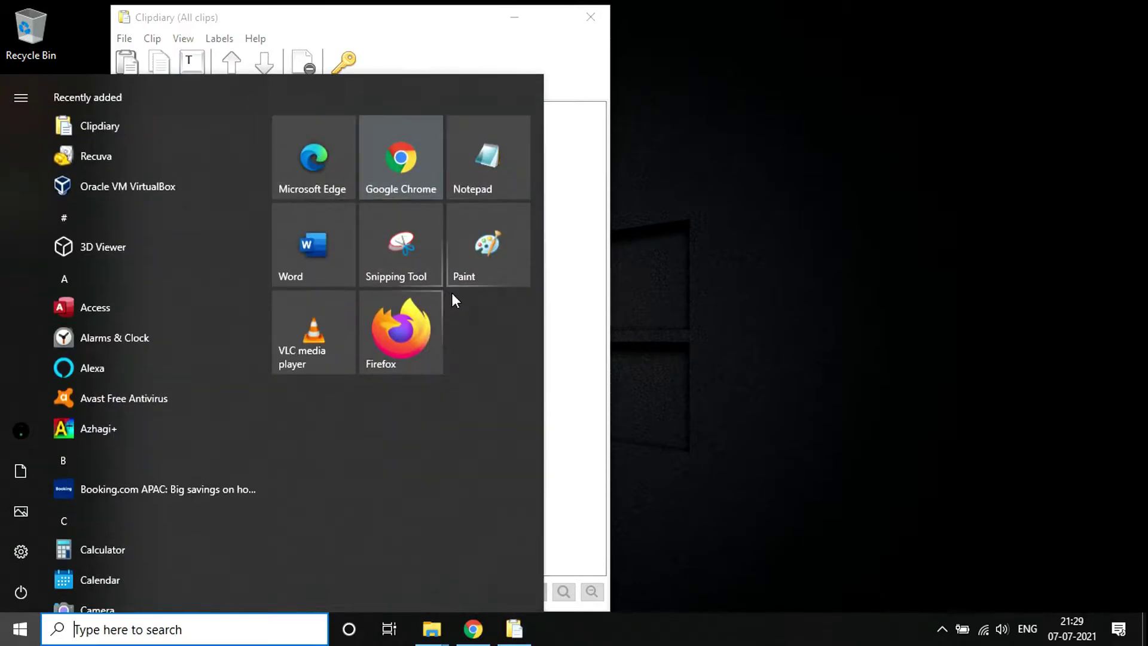
{"action": "left_click", "coordinate": [478, 188]}
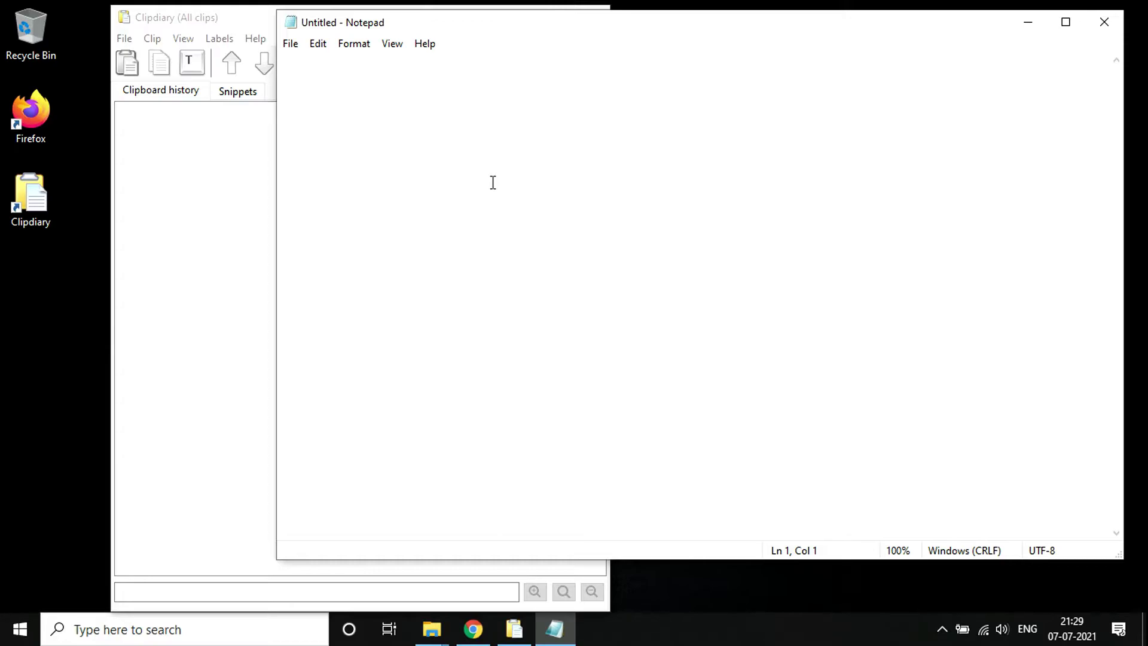
{"action": "type", "text": "my 1s"}
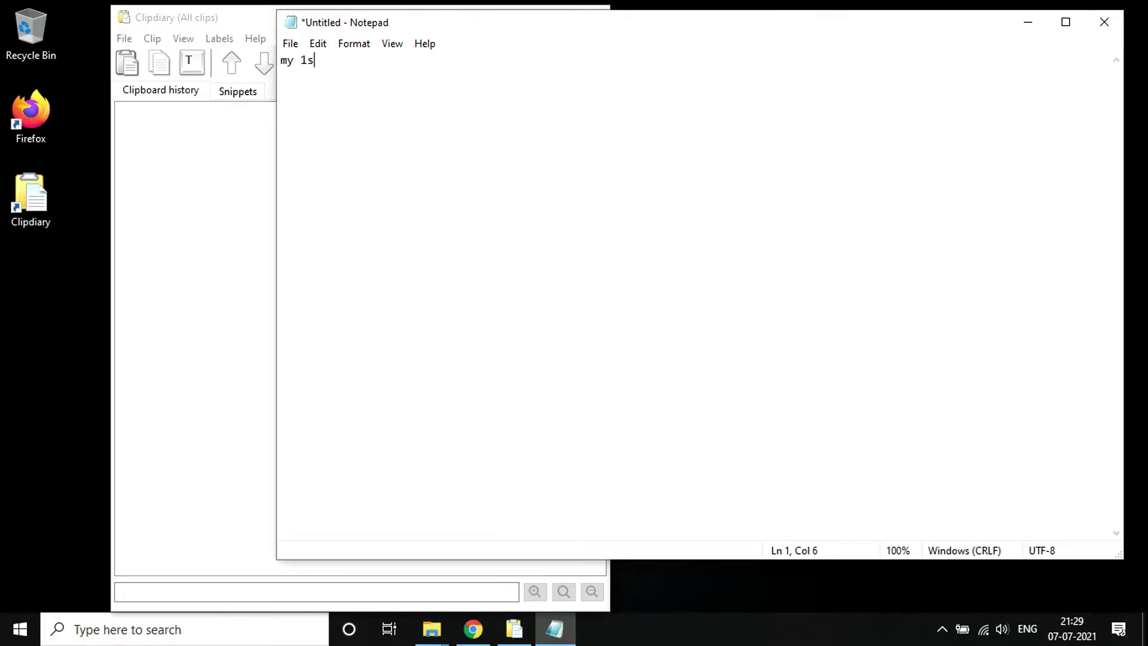
{"action": "type", "text": "t clipb"}
{"action": "type", "text": "oard "}
{"action": "type", "text": "history"}
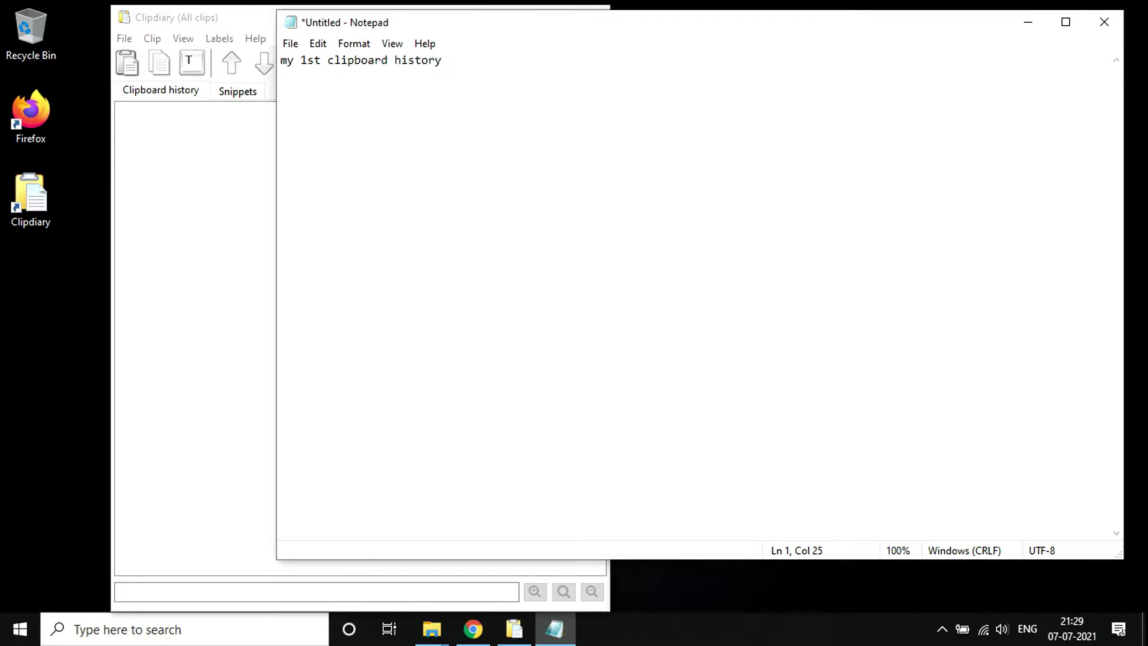
{"action": "left_click_drag", "start_coordinate": [449, 60], "coordinate": [207, 61]}
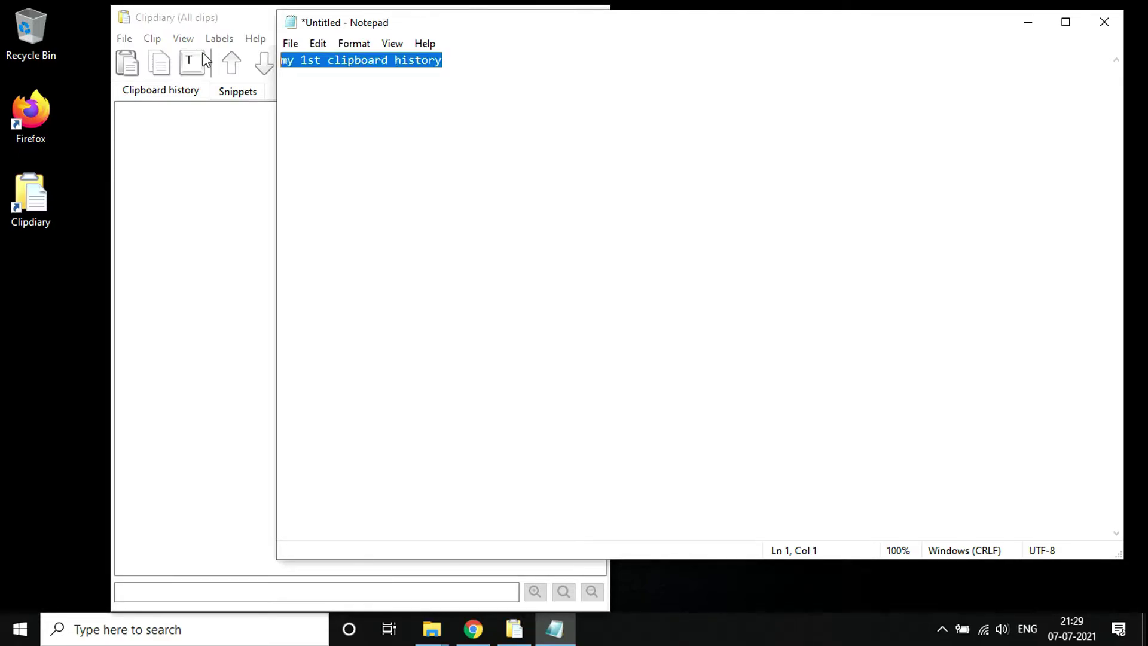
{"action": "right_click", "coordinate": [378, 63]}
{"action": "left_click", "coordinate": [448, 123]}
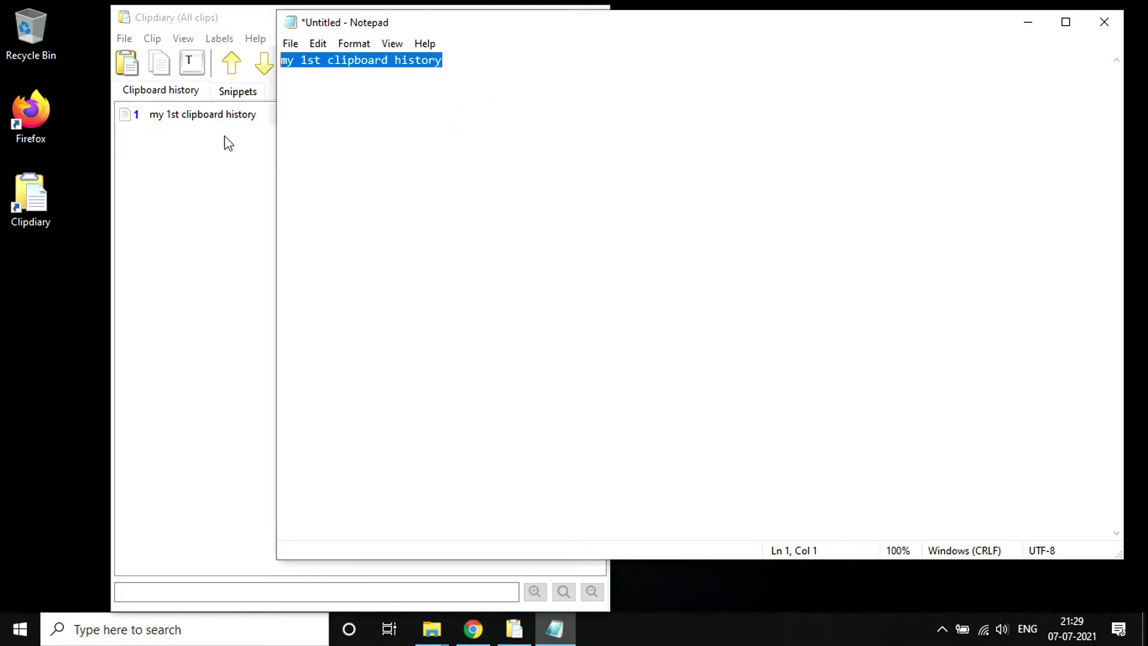
{"action": "mouse_move", "coordinate": [431, 630]}
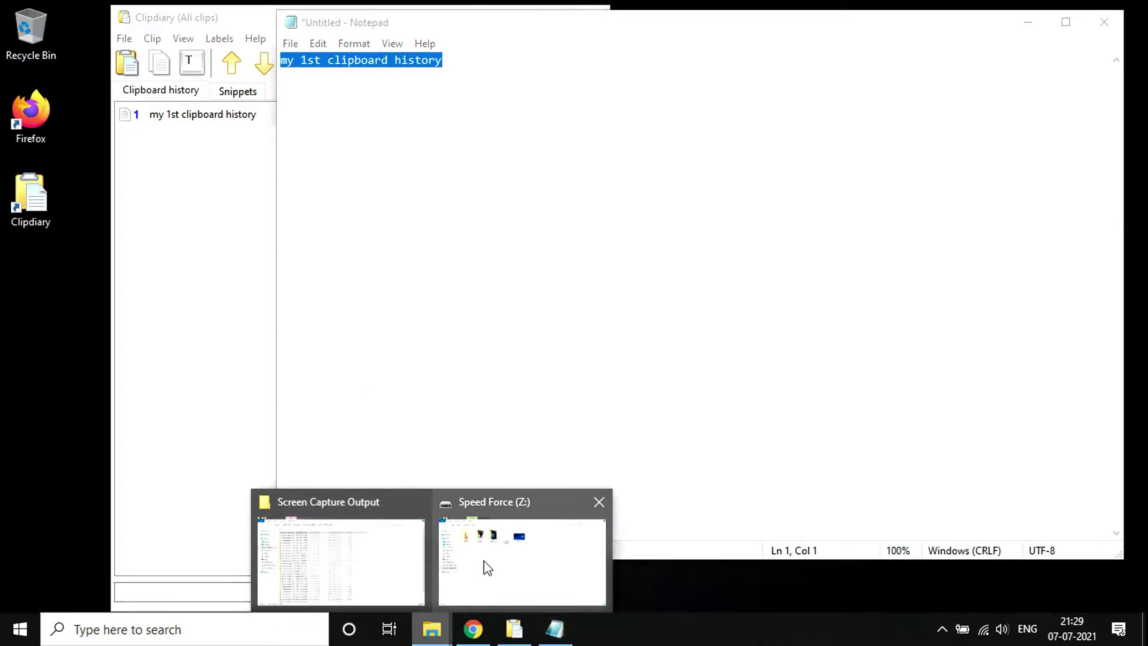
Open Google Dictionary from the Speed Force (Z:) drive and copy all its text.
{"action": "left_click", "coordinate": [484, 561]}
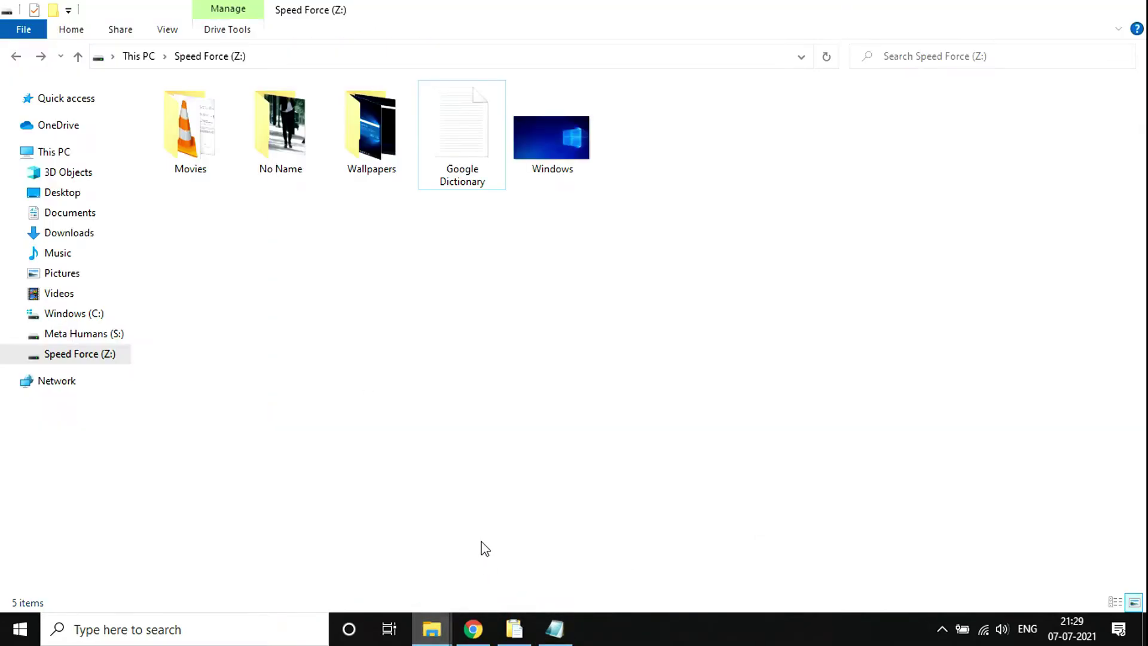
{"action": "double_click", "coordinate": [473, 168]}
{"action": "left_click_drag", "start_coordinate": [336, 87], "coordinate": [250, 38]}
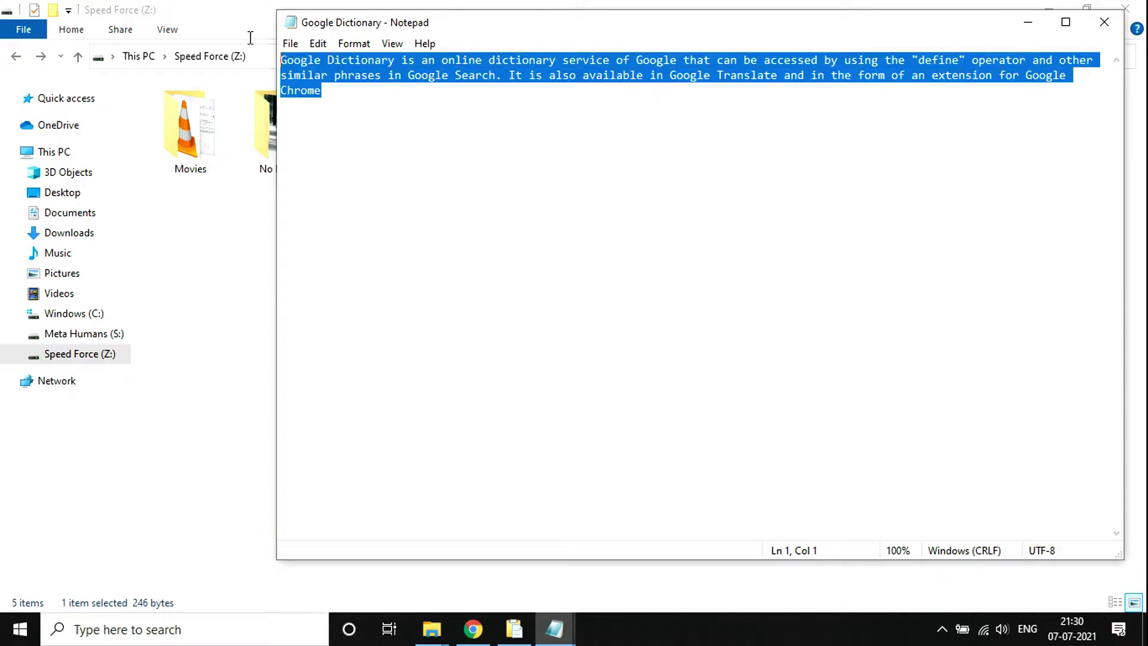
{"action": "right_click", "coordinate": [313, 66]}
{"action": "left_click", "coordinate": [361, 124]}
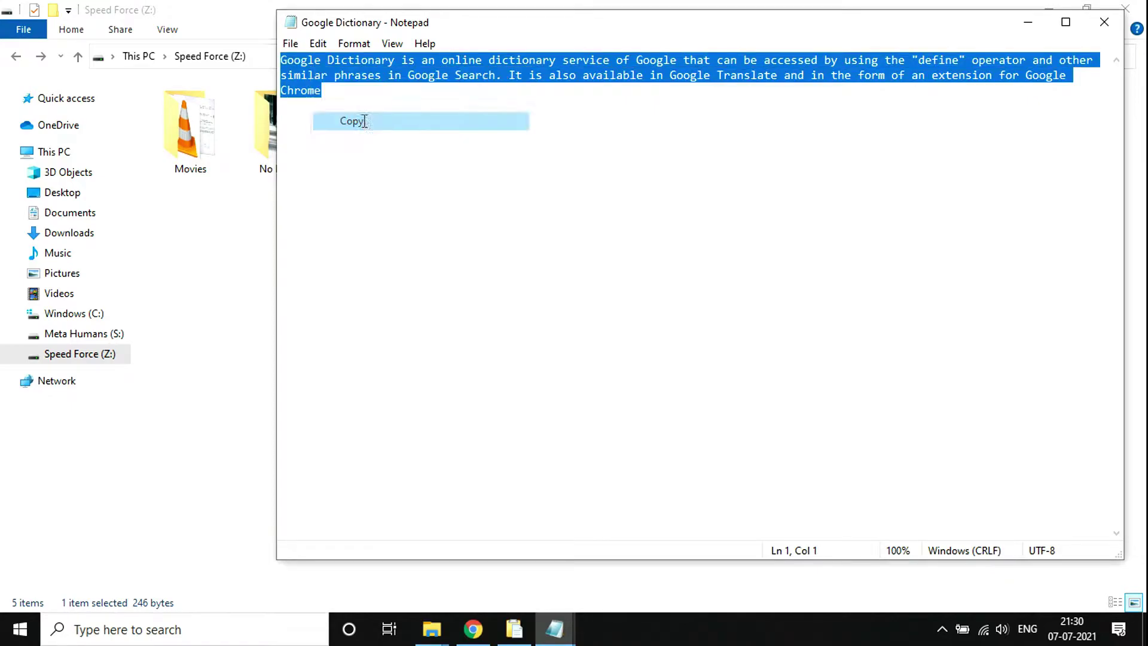
Close the Google Dictionary note, check Clipdiary's new clip, and return to the untitled note.
{"action": "left_click", "coordinate": [1104, 22]}
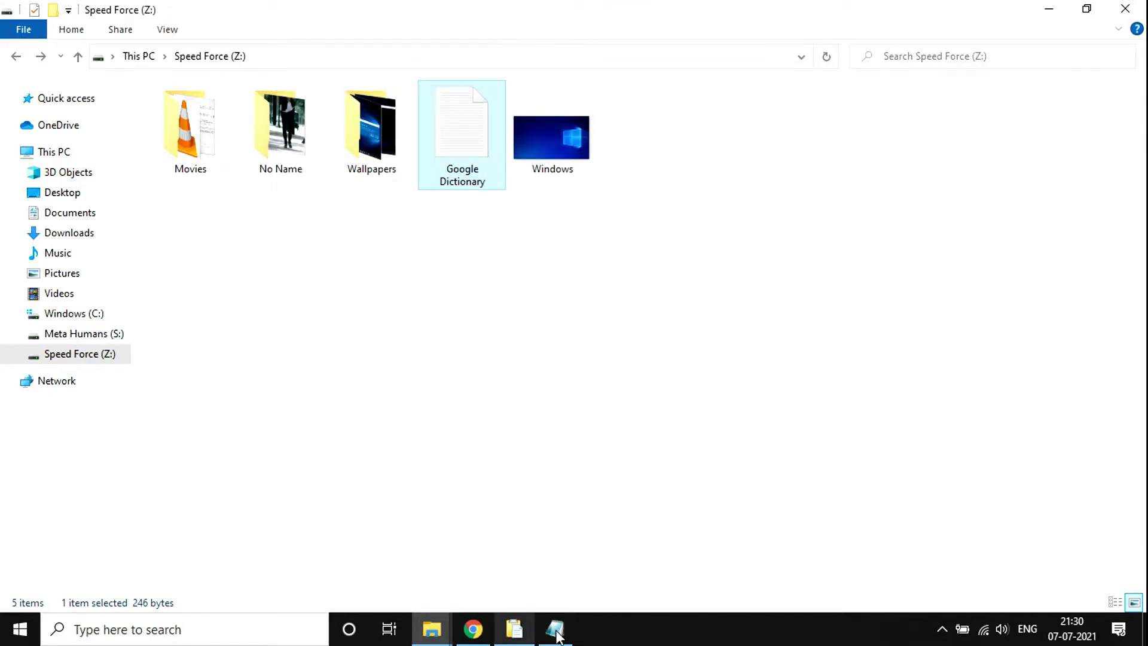
{"action": "left_click", "coordinate": [514, 629]}
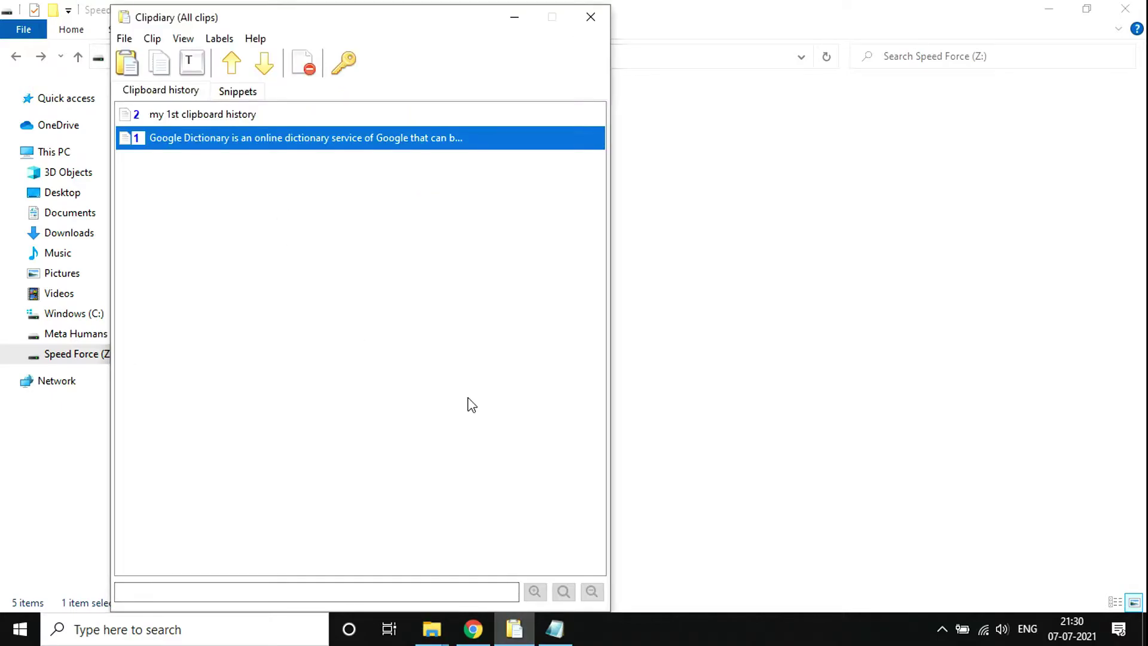
{"action": "left_click", "coordinate": [563, 634]}
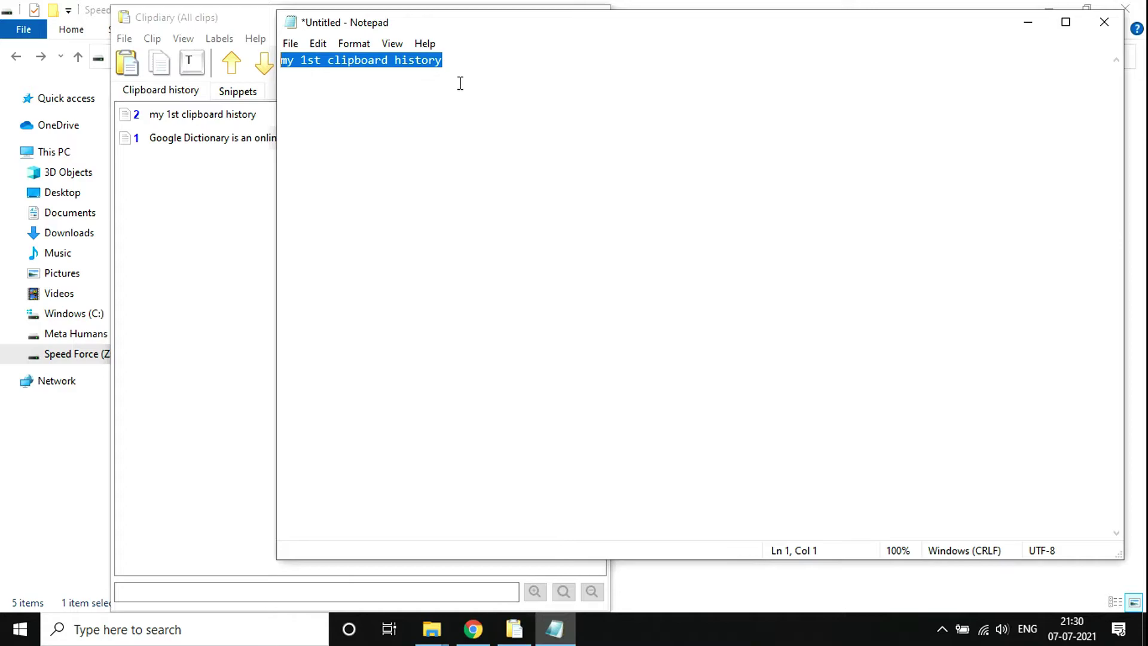
Add 'my 2nd clipboard history' below the first line, leaving a blank line, and copy it.
{"action": "left_click", "coordinate": [462, 64]}
{"action": "key", "text": "Return"}
{"action": "key", "text": "Return"}
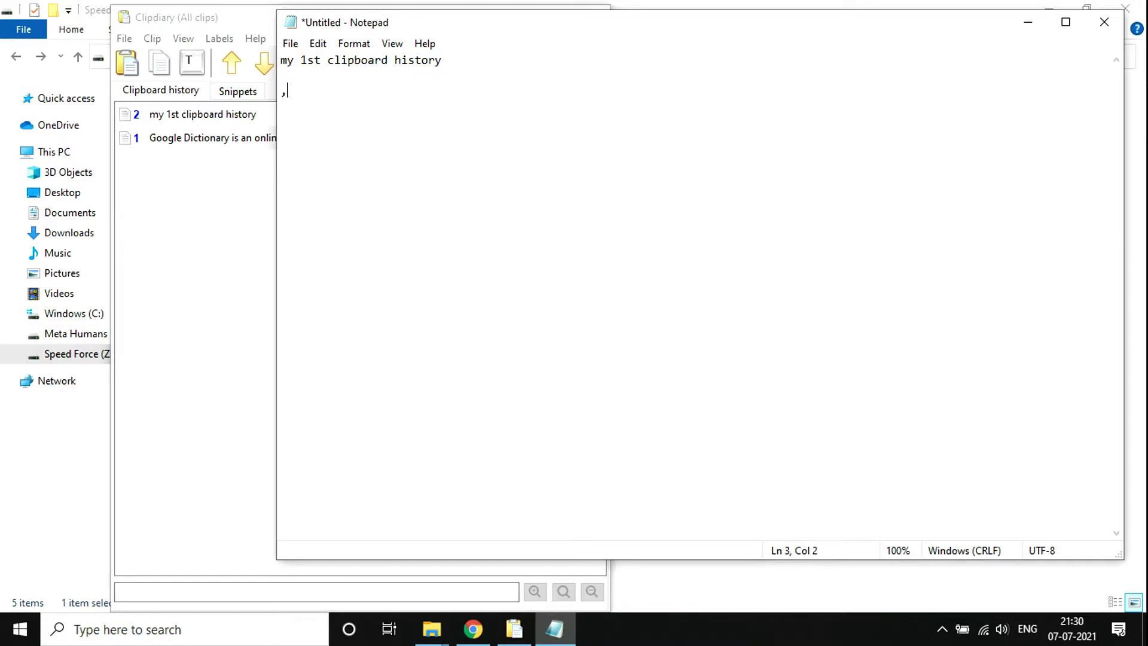
{"action": "type", "text": "2"}
{"action": "type", "text": "nd clip"}
{"action": "type", "text": "board"}
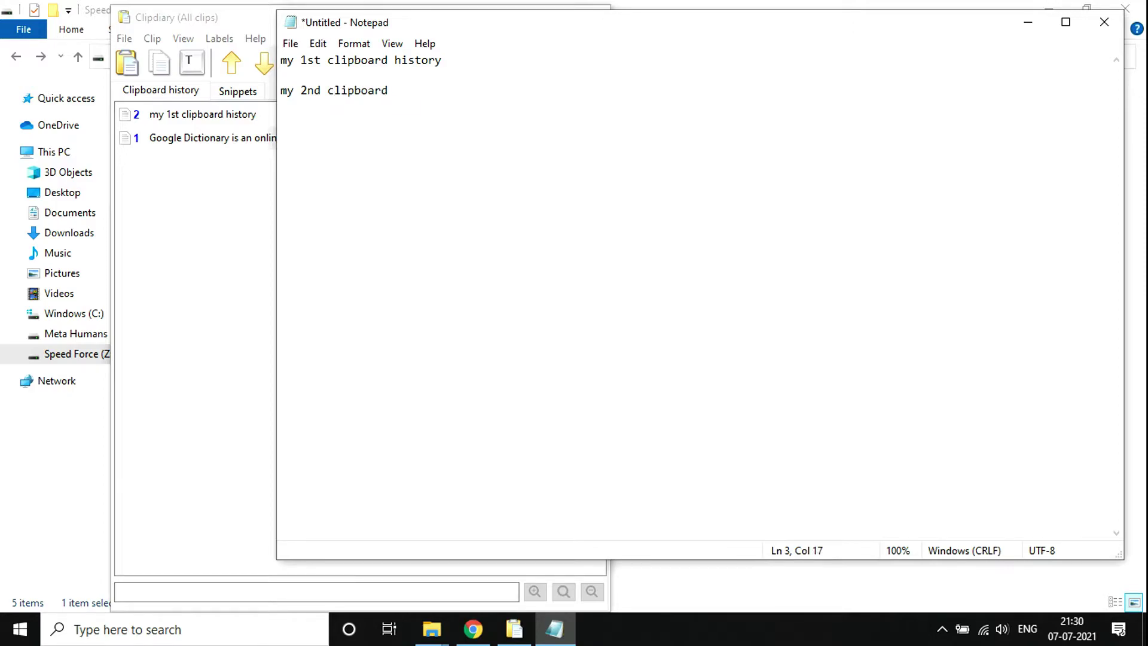
{"action": "type", "text": " history"}
{"action": "left_click_drag", "start_coordinate": [444, 91], "coordinate": [280, 92]}
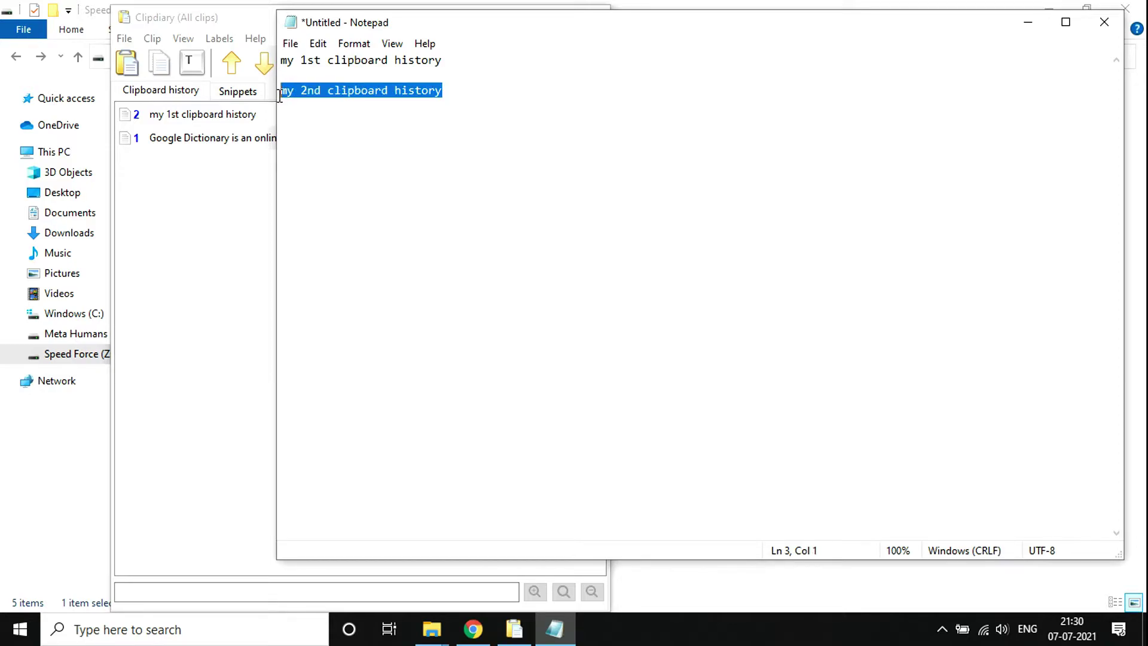
{"action": "right_click", "coordinate": [327, 96]}
{"action": "left_click", "coordinate": [397, 146]}
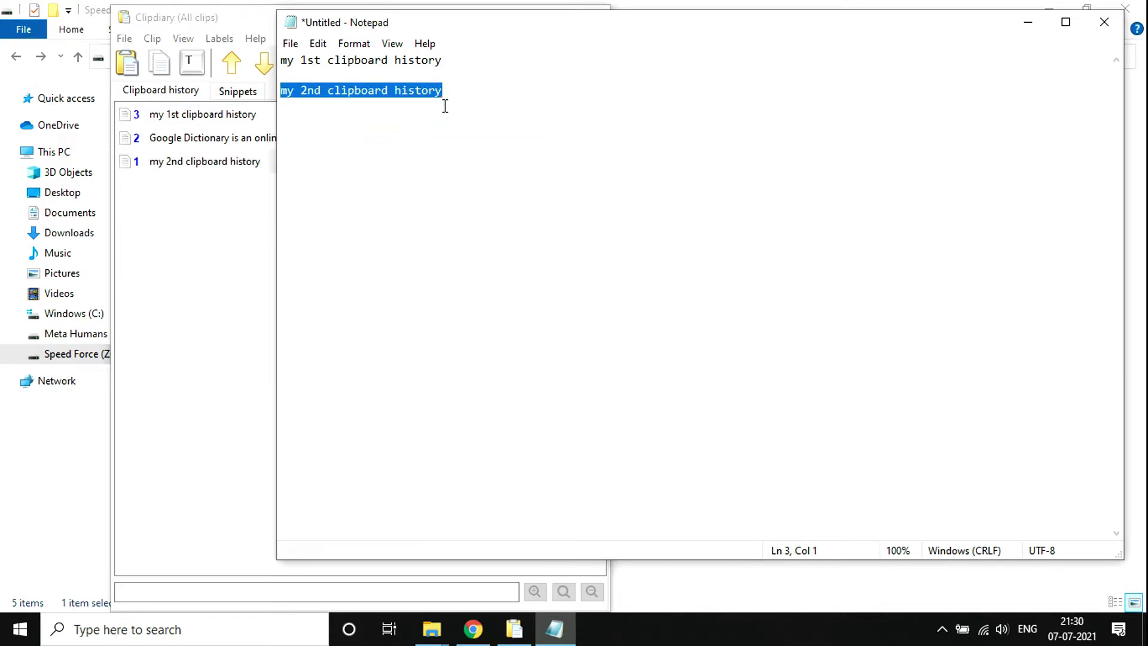
{"action": "left_click", "coordinate": [465, 102]}
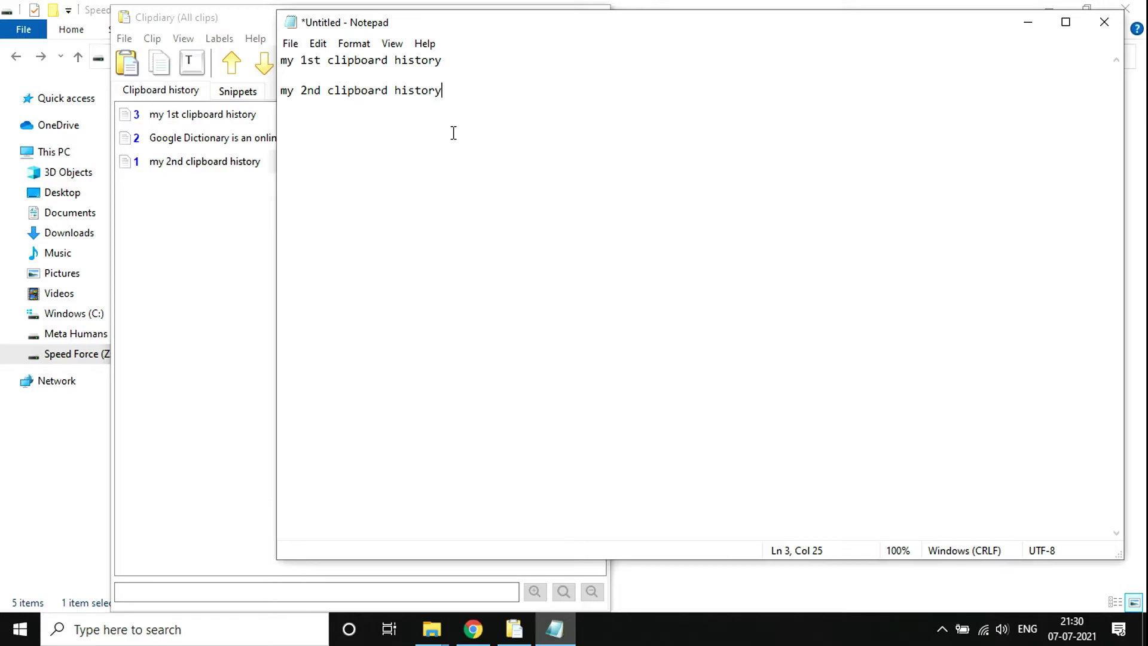
Paste 'my 2nd clipboard history' into a new Notepad page.
{"action": "key", "text": "super"}
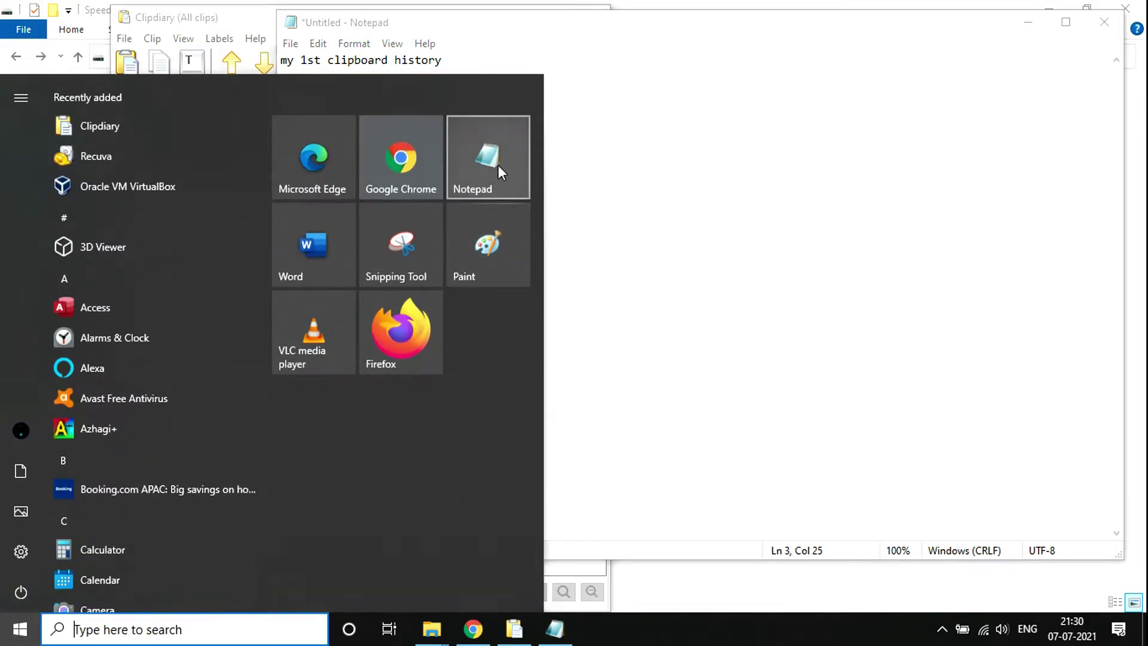
{"action": "left_click", "coordinate": [498, 165]}
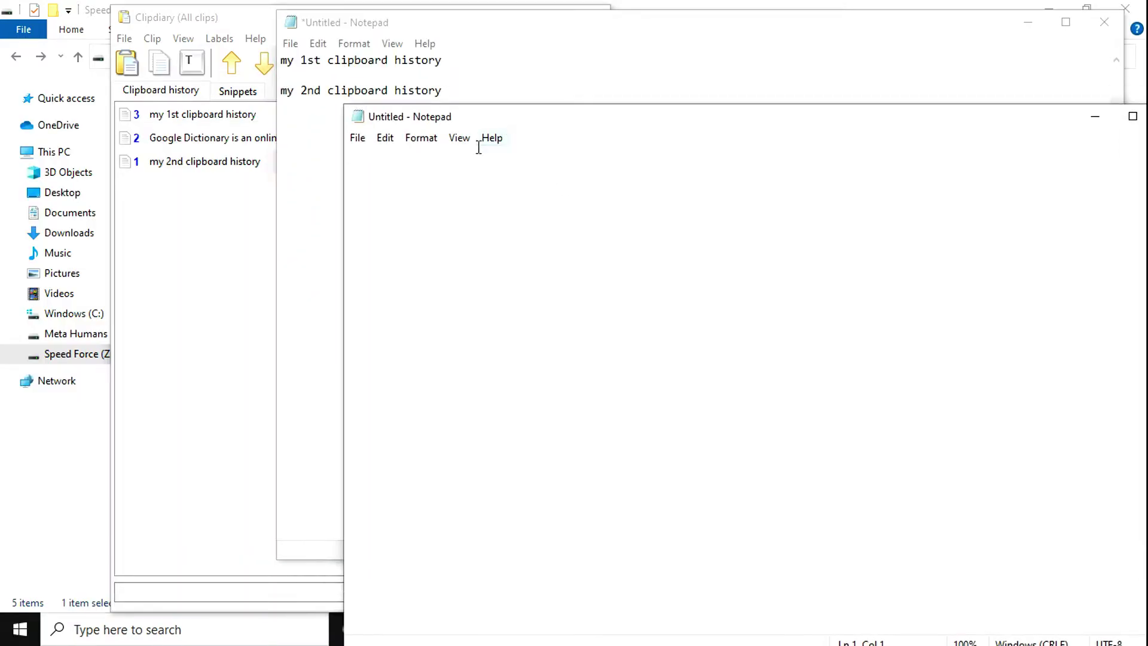
{"action": "key", "text": "ctrl+v"}
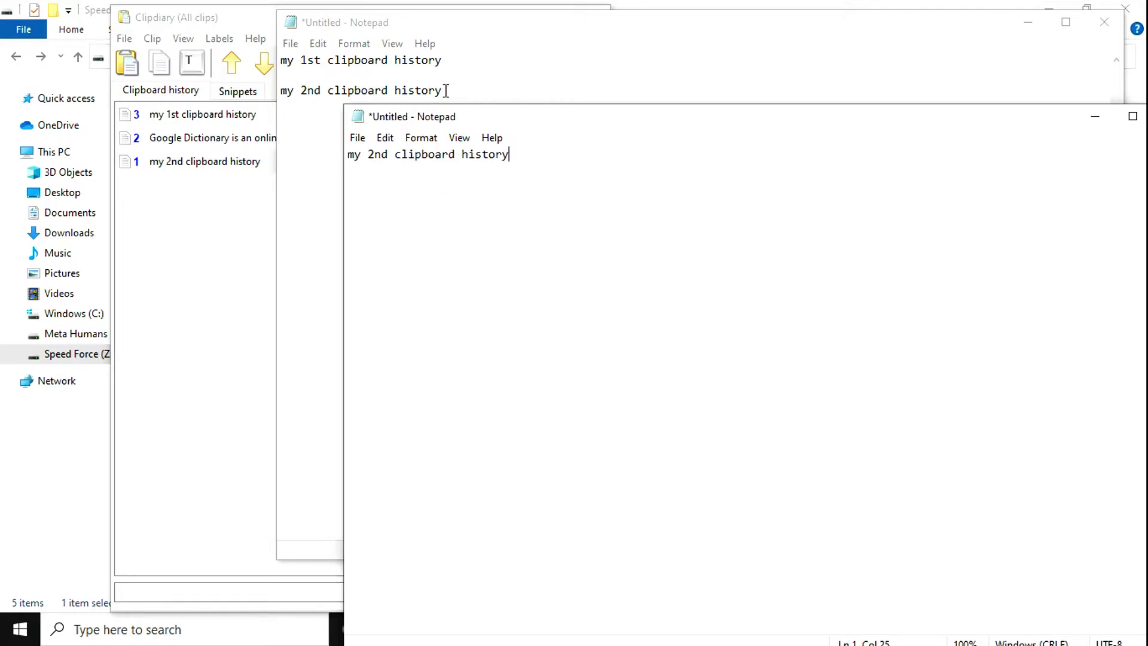
Copy the Google Dictionary clip as plain text in Clipdiary and paste it below.
{"action": "left_click", "coordinate": [179, 237]}
{"action": "left_click", "coordinate": [212, 141]}
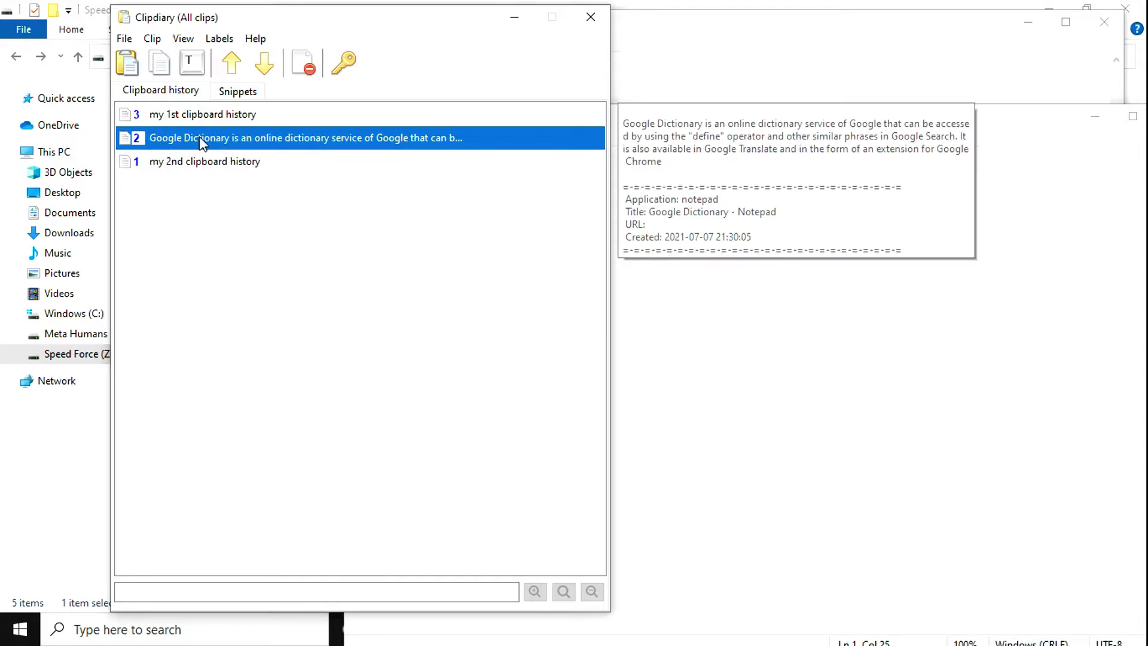
{"action": "right_click", "coordinate": [266, 143]}
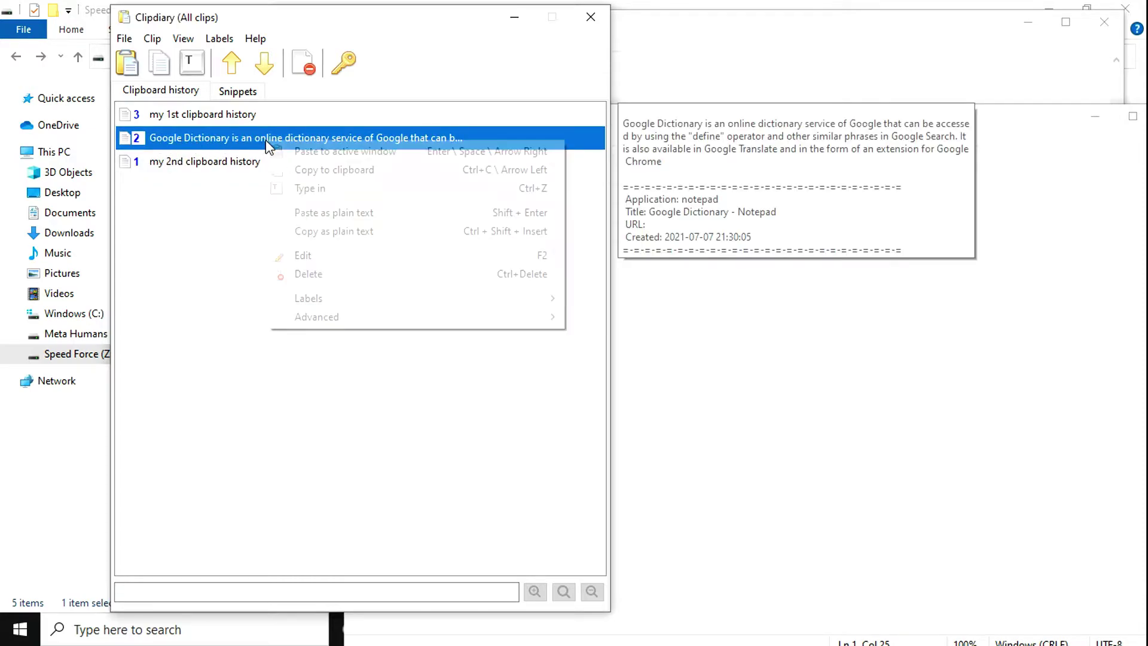
{"action": "left_click", "coordinate": [358, 231]}
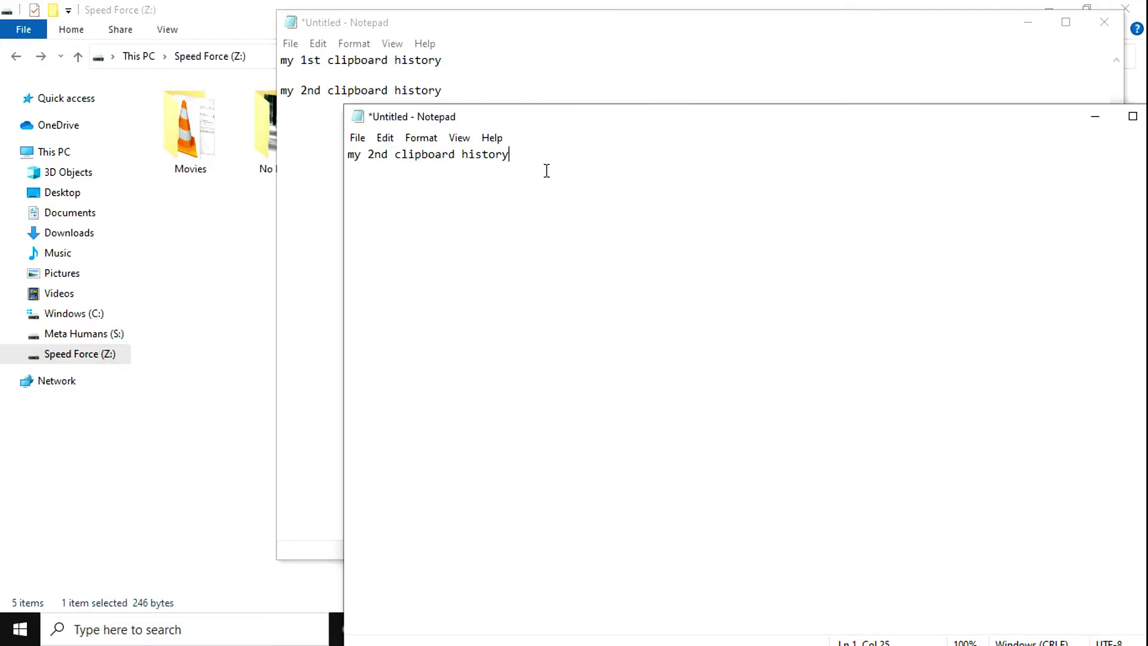
{"action": "key", "text": "Return"}
{"action": "key", "text": "Return"}
{"action": "key", "text": "ctrl+v"}
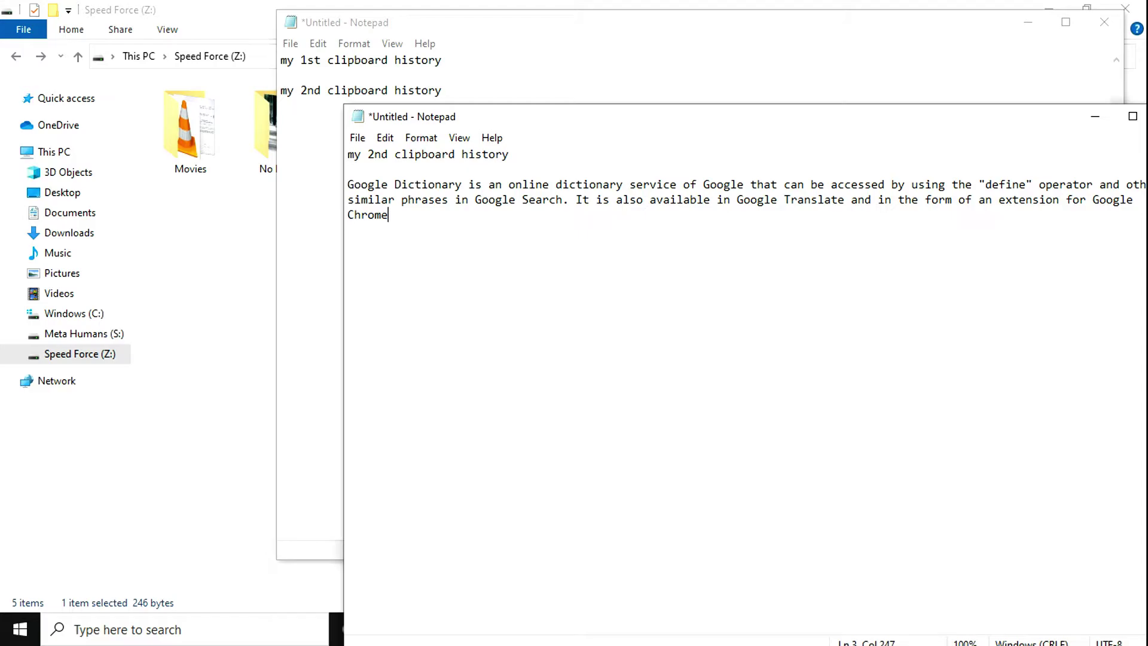
Launch Clipdiary from the desktop and bring up the Speed Force (Z:) drive window.
{"action": "key", "text": "super+d"}
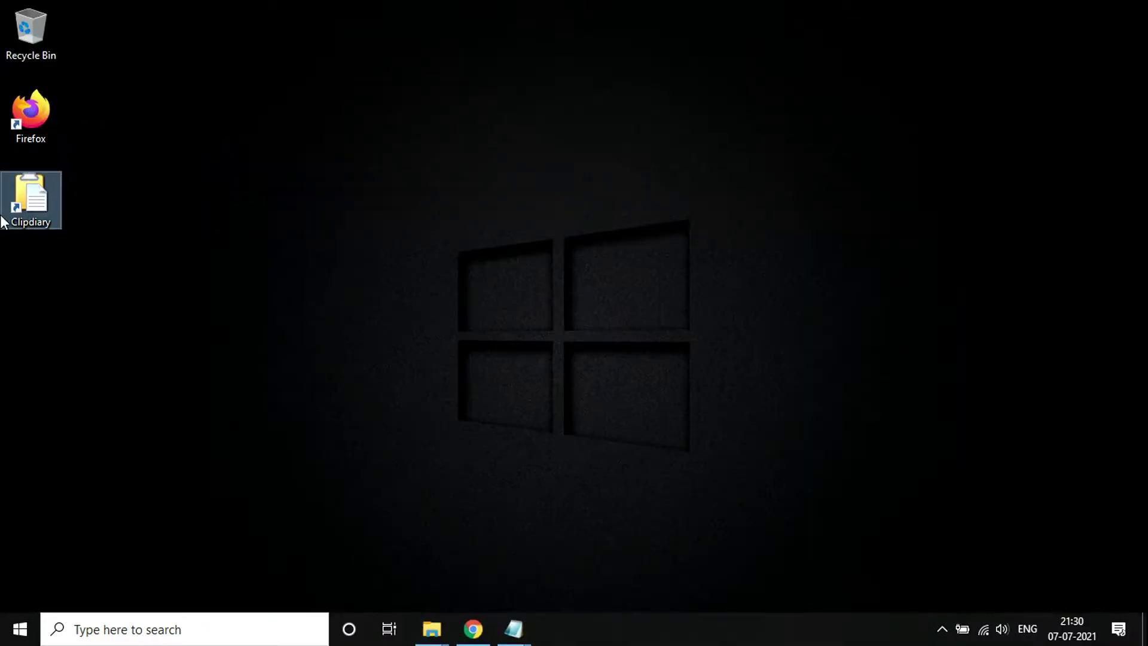
{"action": "double_click", "coordinate": [21, 195]}
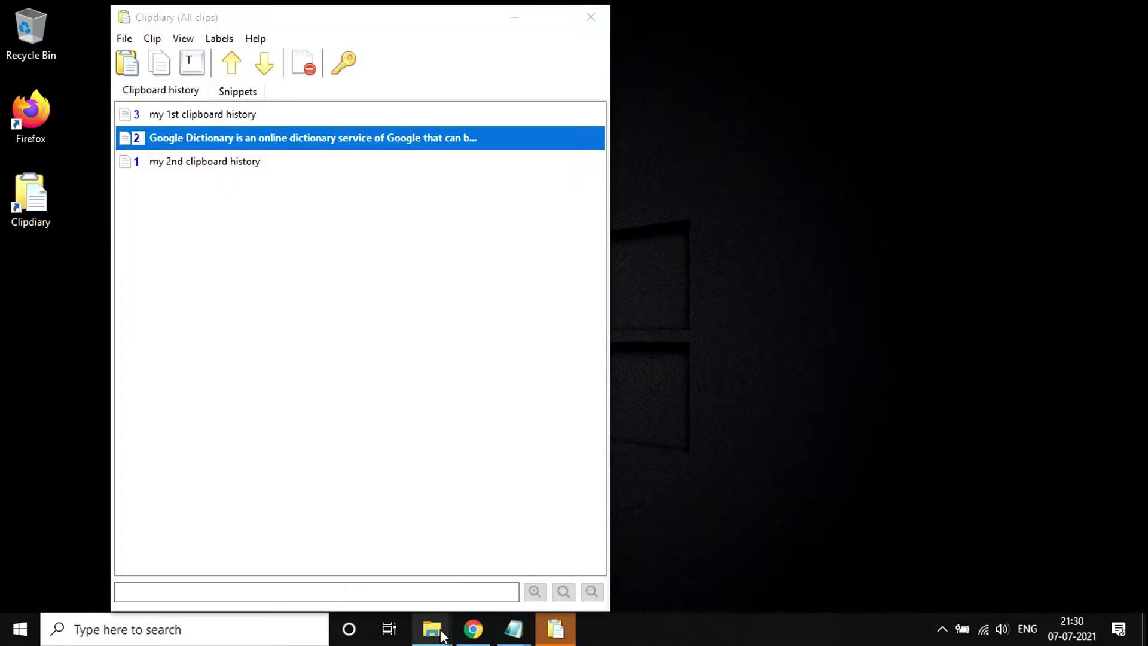
{"action": "left_click", "coordinate": [431, 629]}
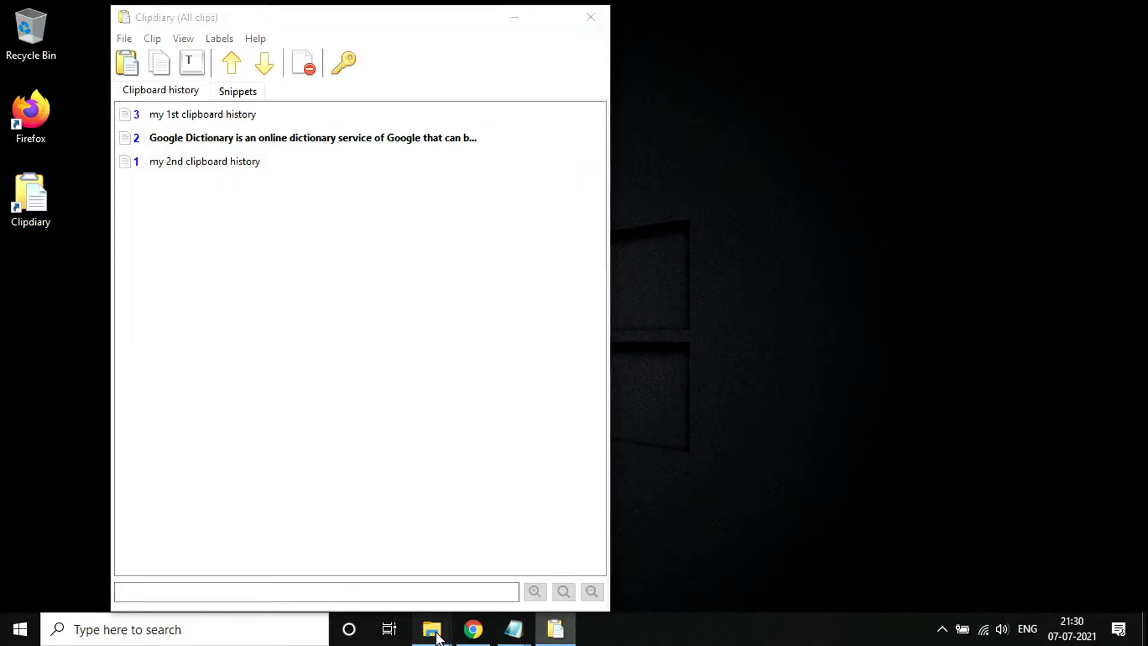
{"action": "left_click", "coordinate": [478, 561]}
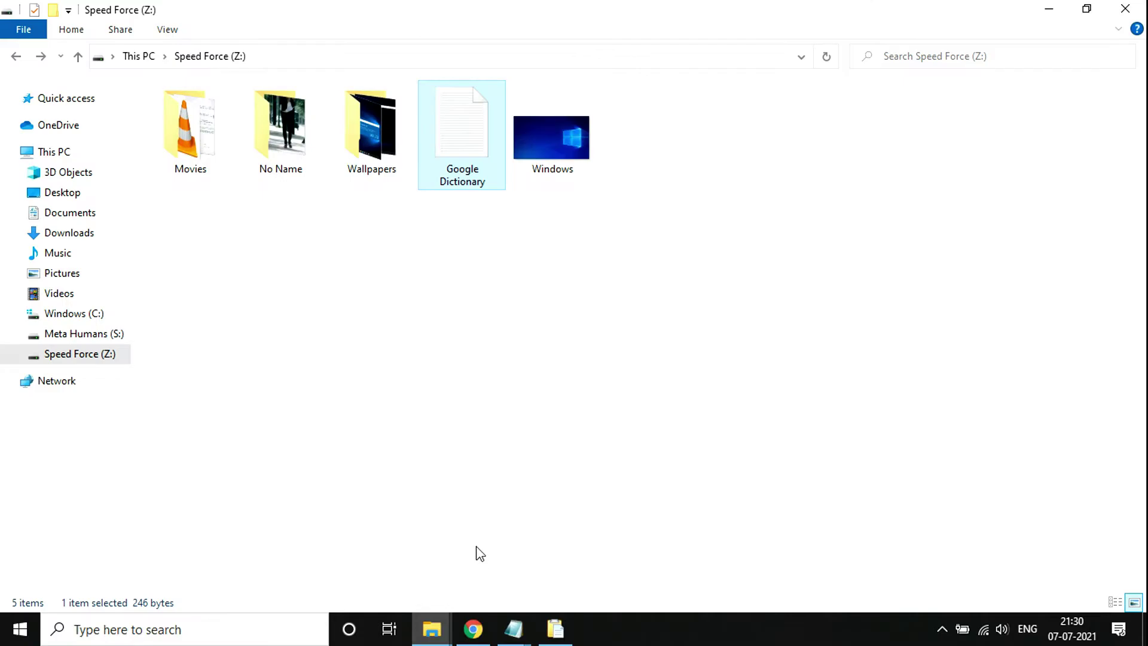
Copy Windows.jpg and preview its copied-file entry in Clipdiary.
{"action": "left_click", "coordinate": [567, 177]}
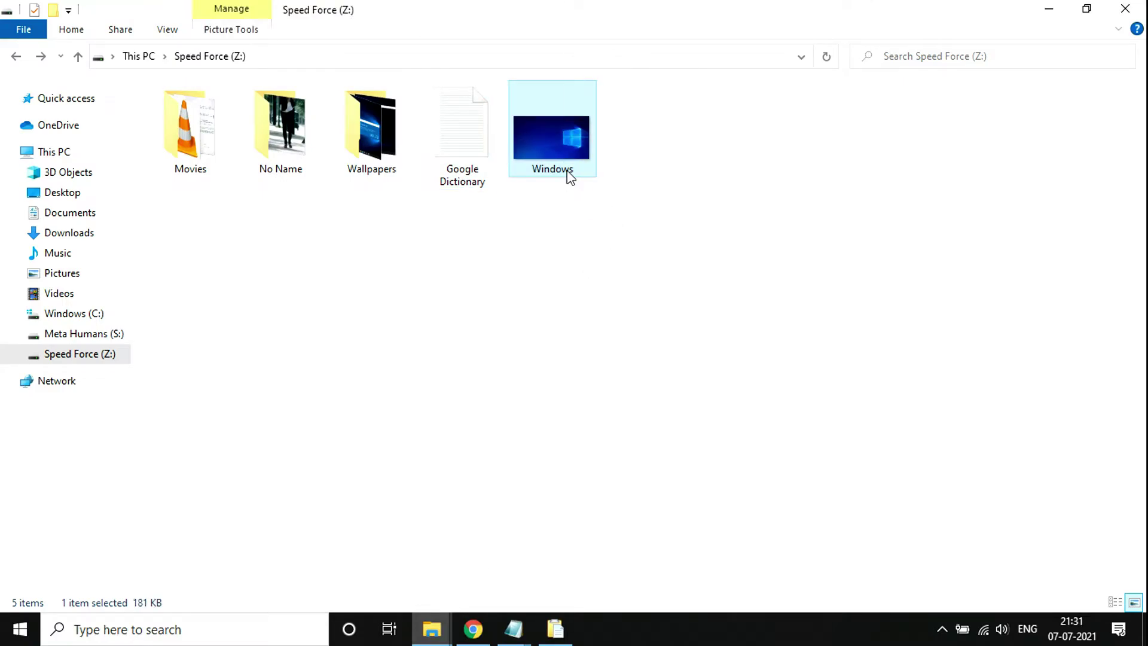
{"action": "right_click", "coordinate": [568, 177]}
{"action": "left_click", "coordinate": [646, 529]}
{"action": "left_click", "coordinate": [555, 629]}
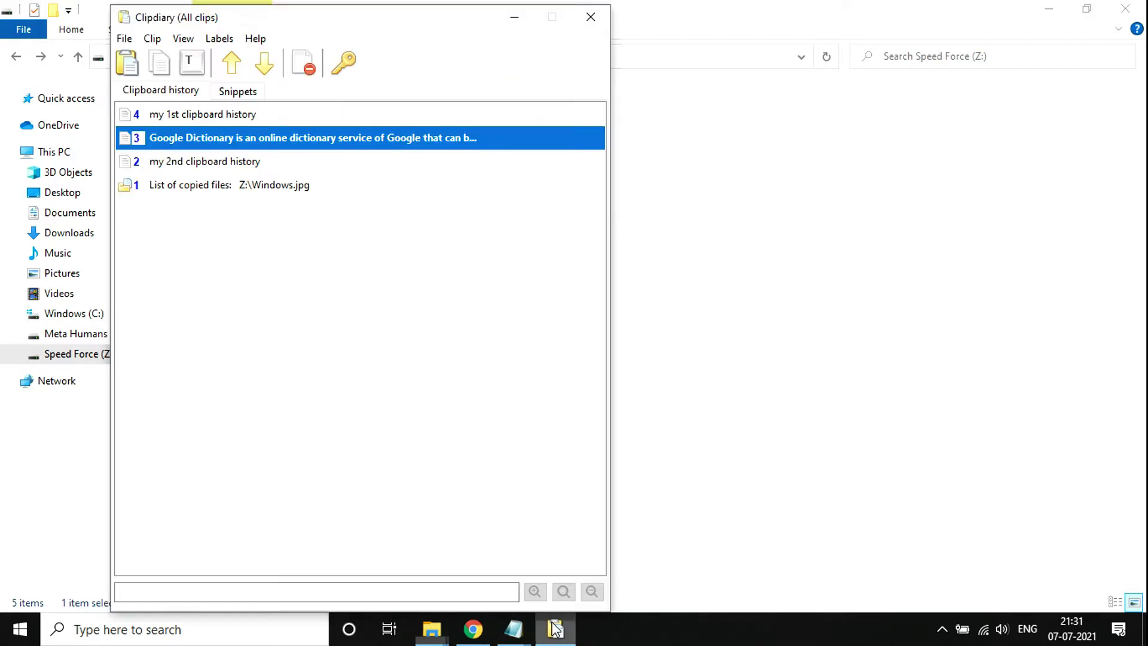
{"action": "left_click", "coordinate": [275, 184]}
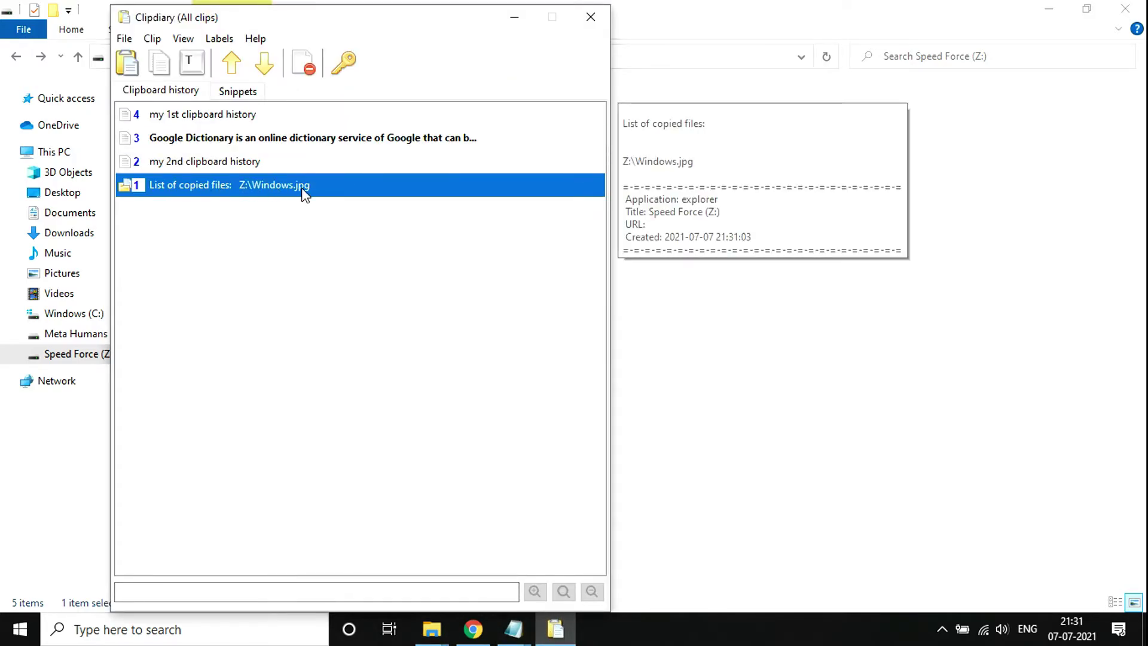
Return to the first Notepad note, with the cursor after 'my 2nd clipboard history'.
{"action": "left_click", "coordinate": [513, 628]}
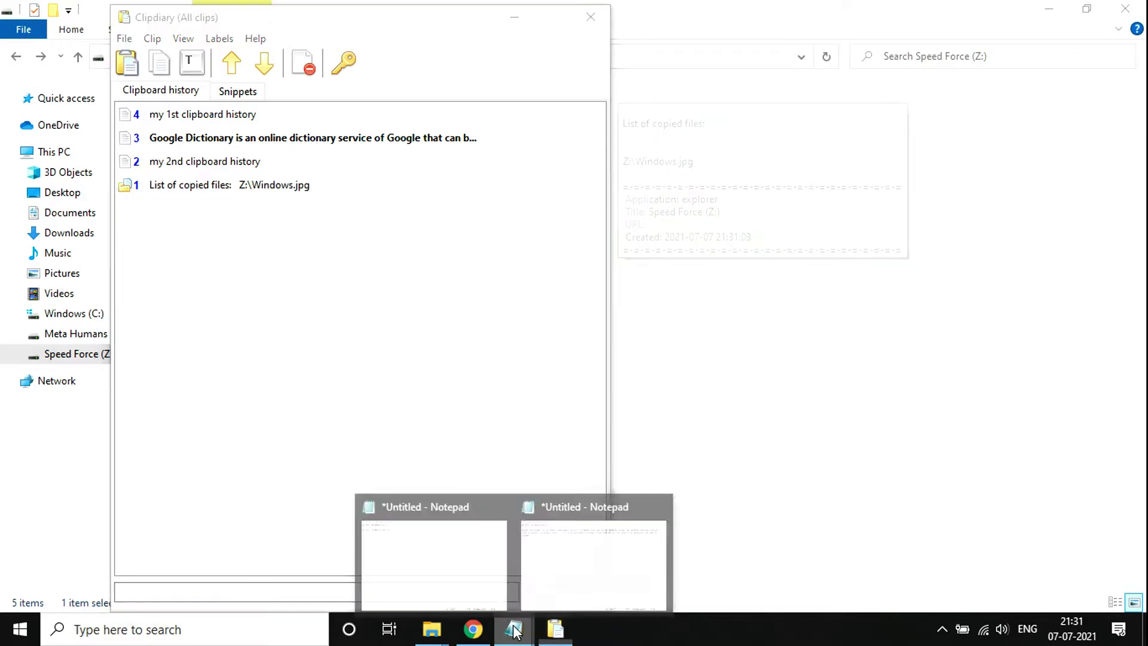
{"action": "left_click", "coordinate": [454, 565]}
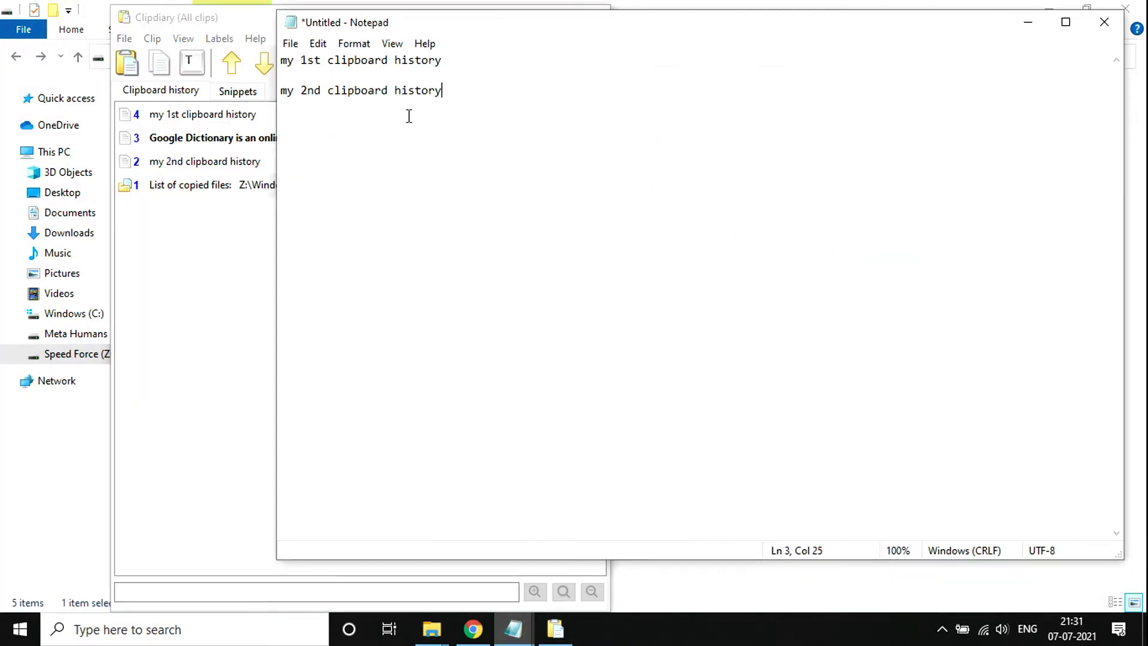
{"action": "key", "text": "ctrl+Left"}
{"action": "left_click_drag", "start_coordinate": [448, 63], "coordinate": [428, 61]}
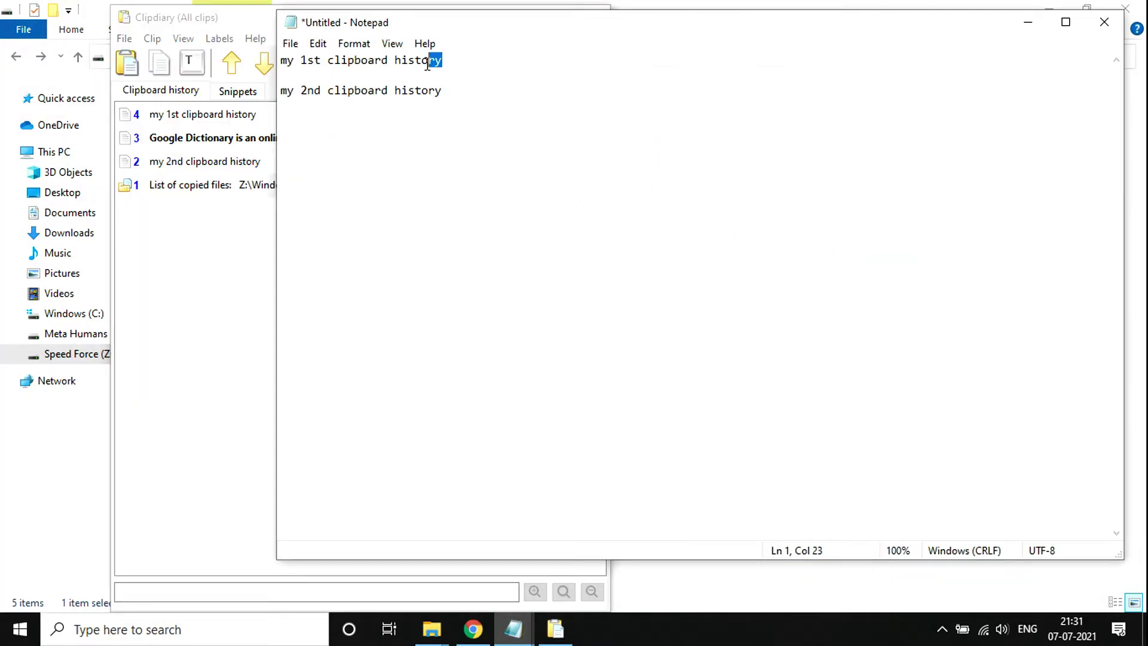
{"action": "left_click", "coordinate": [471, 91]}
Add a new line 'my 3rd clipboard history' and copy it.
{"action": "key", "text": "Return"}
{"action": "key", "text": "Return"}
{"action": "type", "text": "m"}
{"action": "type", "text": "y 3r"}
{"action": "type", "text": "d clipb"}
{"action": "type", "text": "oard h"}
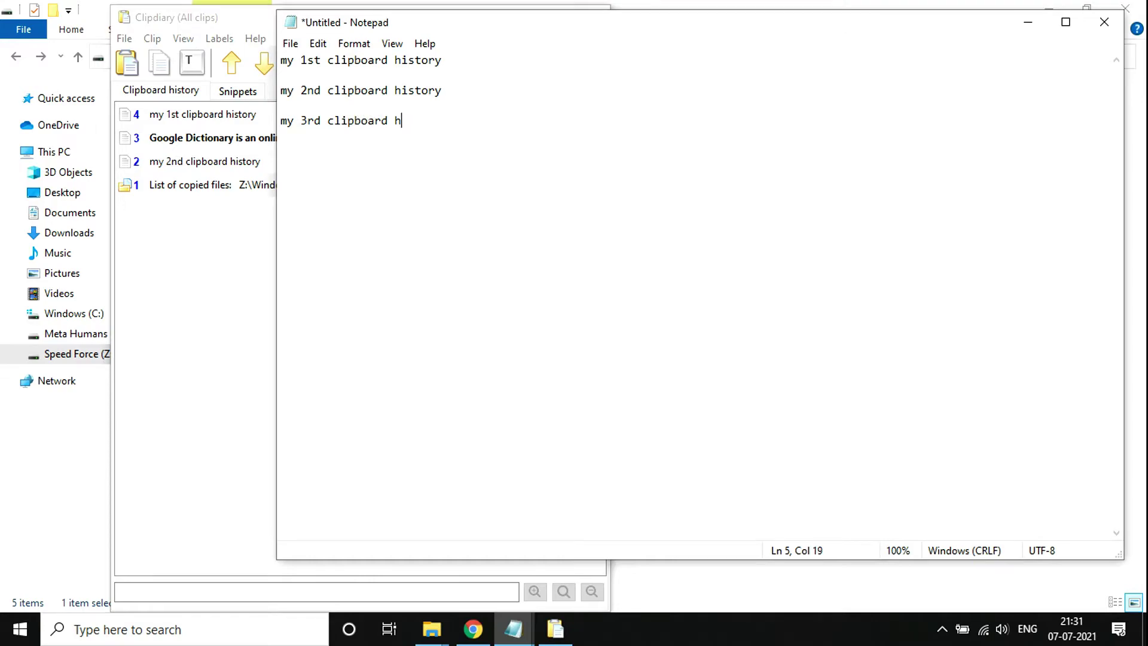
{"action": "type", "text": "istory"}
{"action": "key", "text": "shift+Up"}
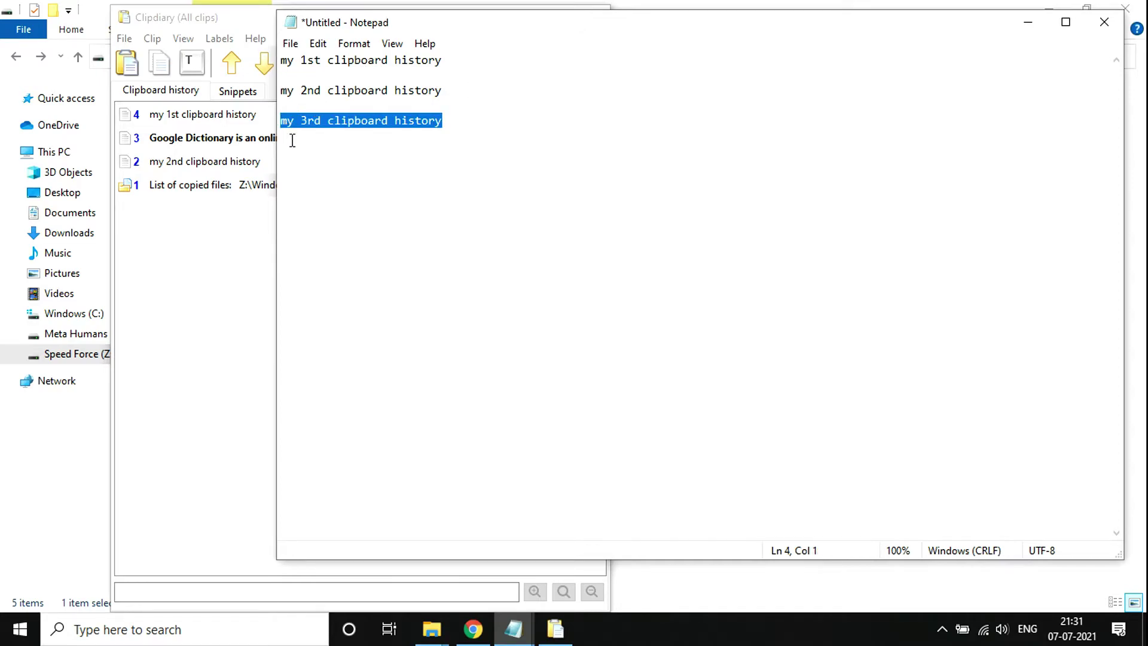
{"action": "right_click", "coordinate": [300, 127]}
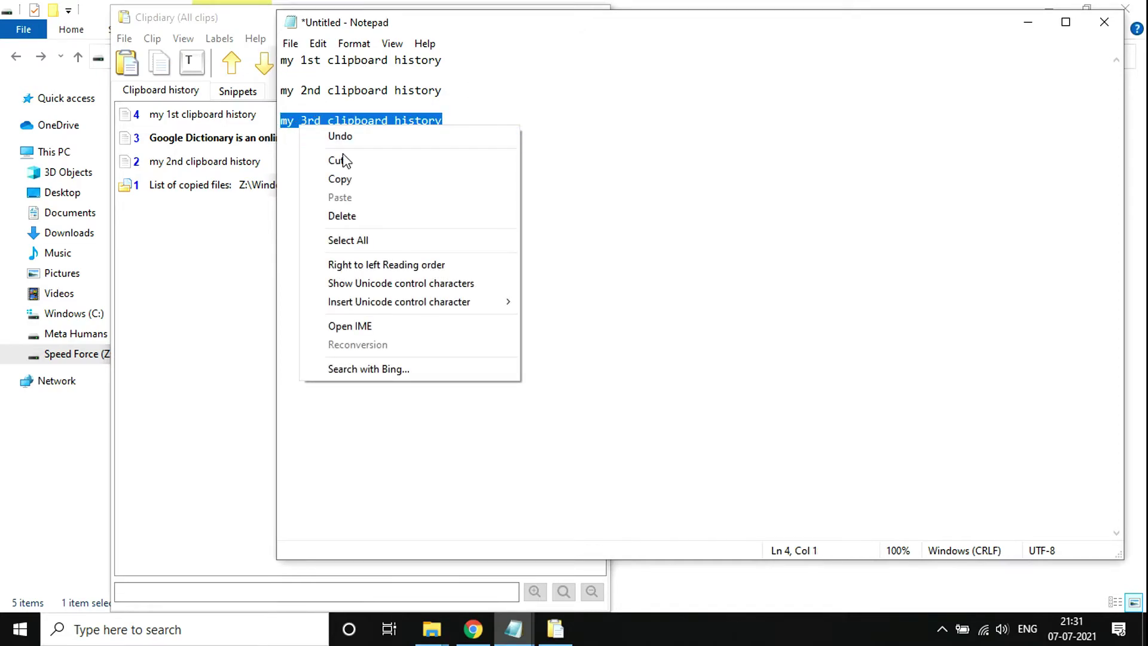
{"action": "left_click", "coordinate": [357, 182]}
Preview the Windows.jpg clip in Clipdiary, then switch to the Google Dictionary note.
{"action": "left_click", "coordinate": [197, 214]}
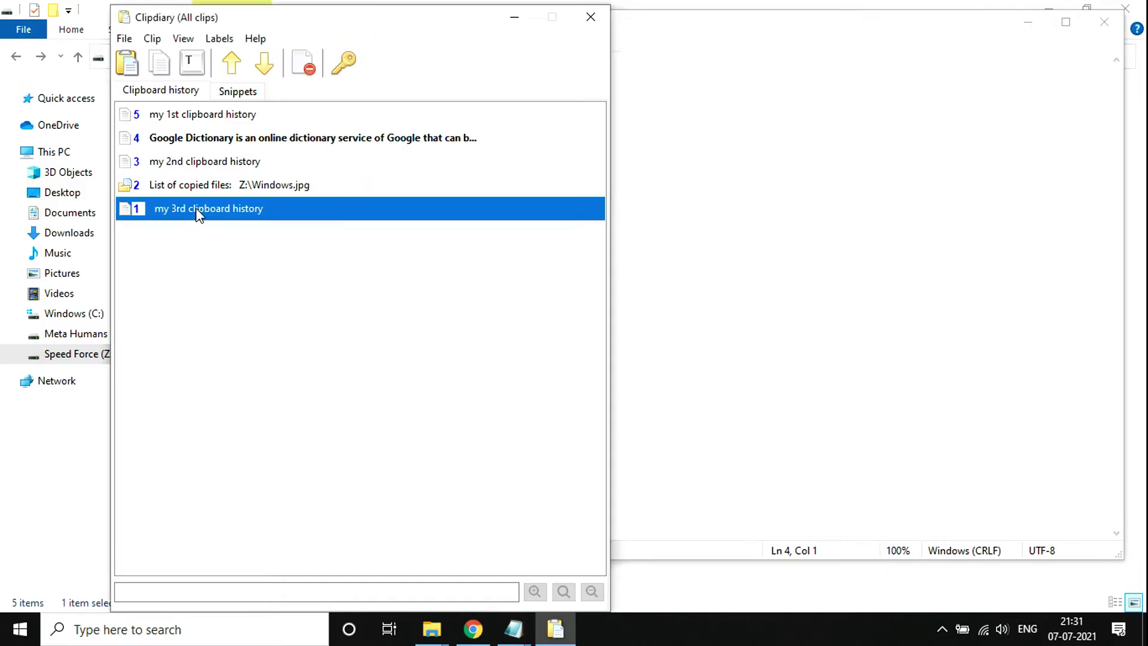
{"action": "left_click", "coordinate": [274, 191]}
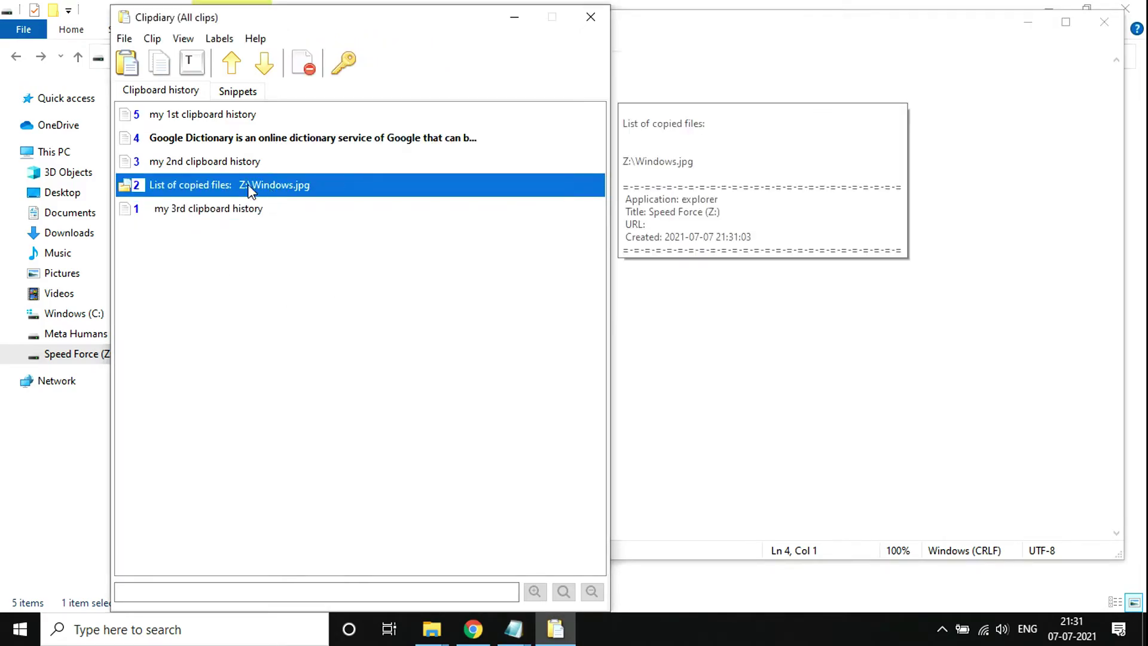
{"action": "left_click", "coordinate": [684, 335]}
{"action": "mouse_move", "coordinate": [514, 629]}
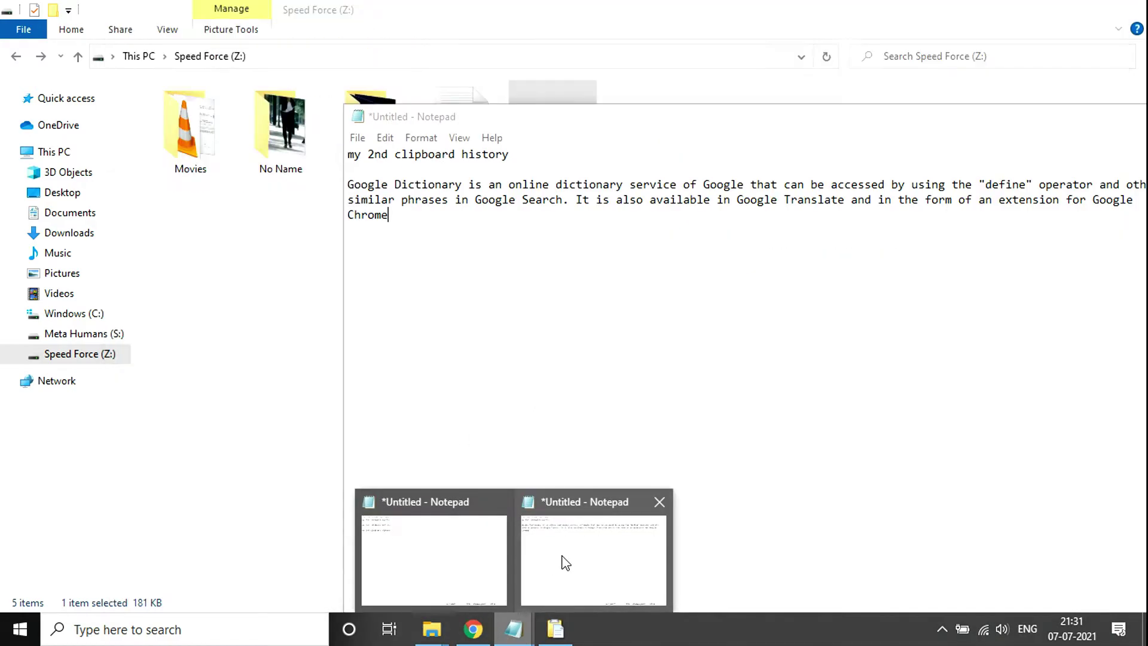
{"action": "left_click", "coordinate": [565, 558]}
Paste 'my 3rd clipboard history' below the text, narrow the note, and bring Clipdiary forward.
{"action": "key", "text": "Return"}
{"action": "key", "text": "Return"}
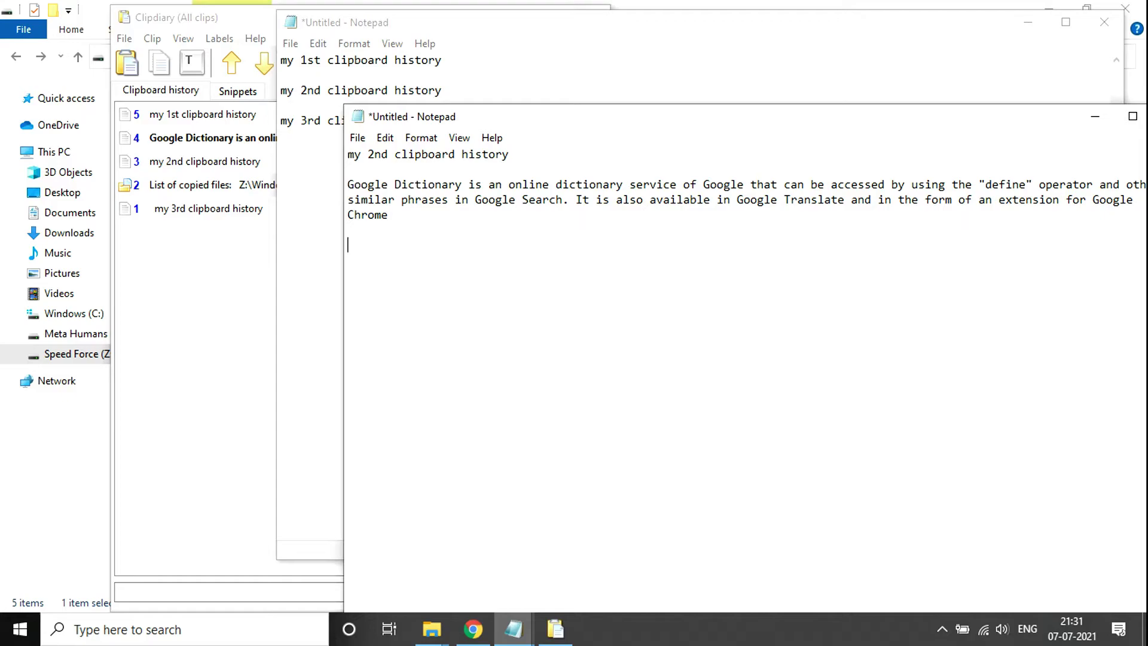
{"action": "key", "text": "Return"}
{"action": "key", "text": "ctrl+v"}
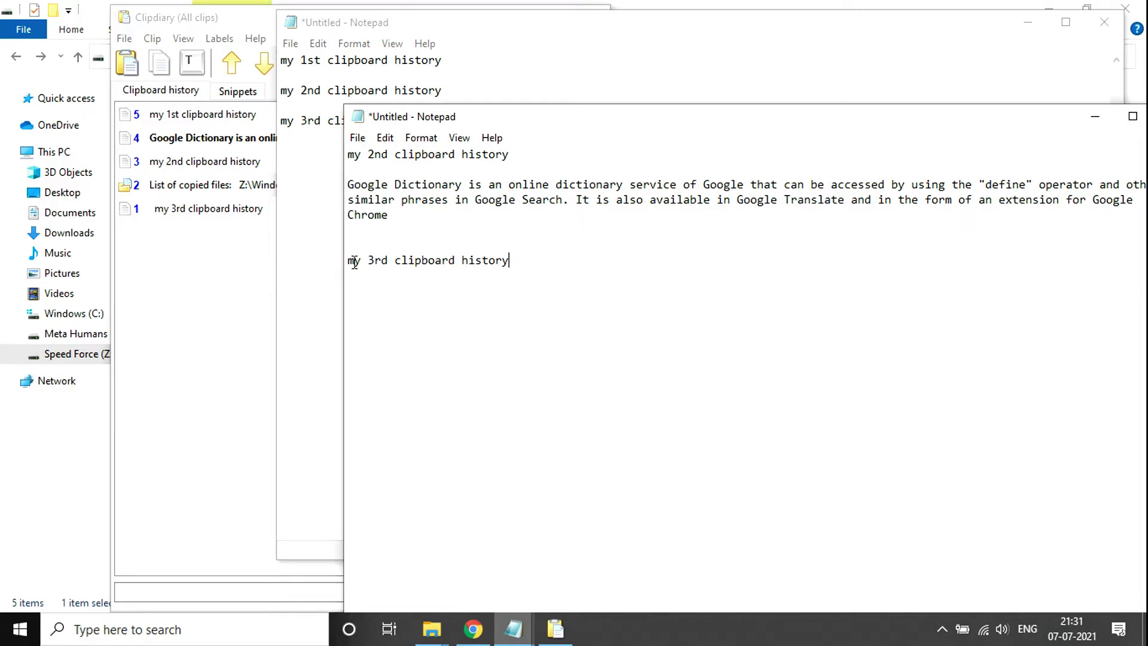
{"action": "left_click_drag", "start_coordinate": [345, 262], "coordinate": [594, 258]}
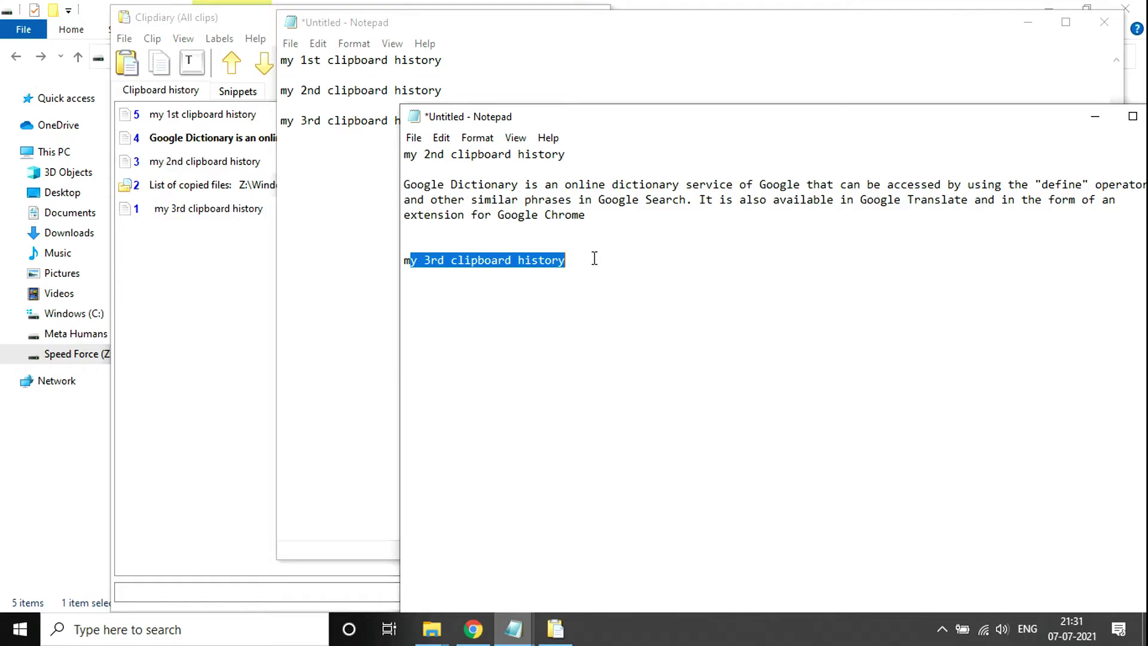
{"action": "left_click", "coordinate": [214, 289]}
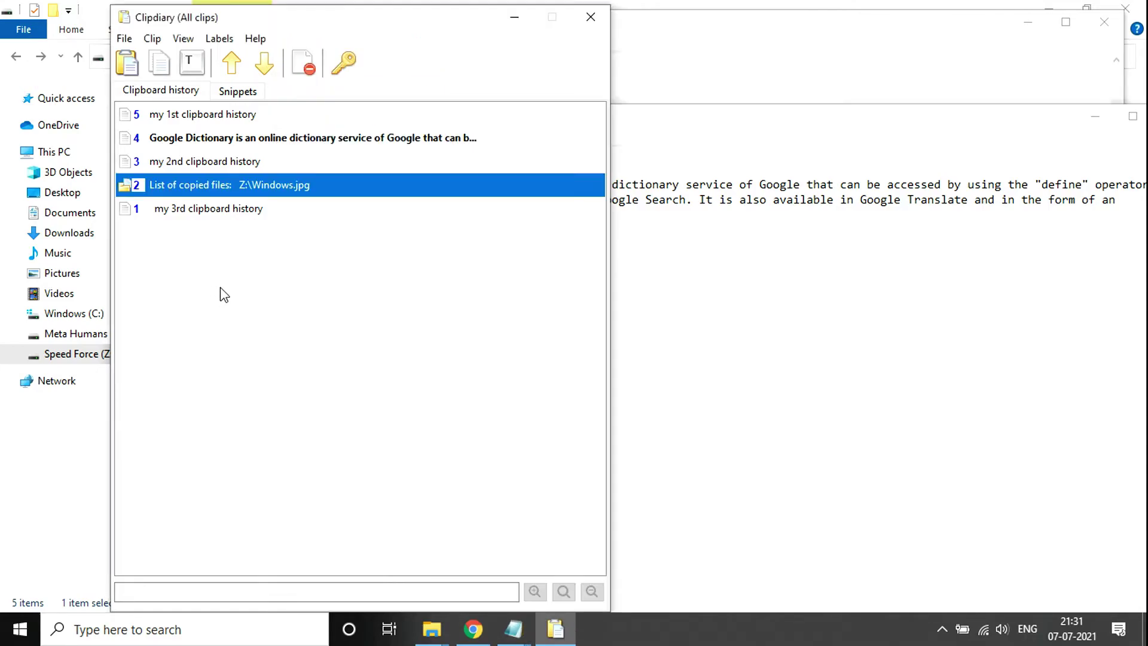
Put the Windows.jpg file clip back on the clipboard from Clipdiary.
{"action": "right_click", "coordinate": [291, 189]}
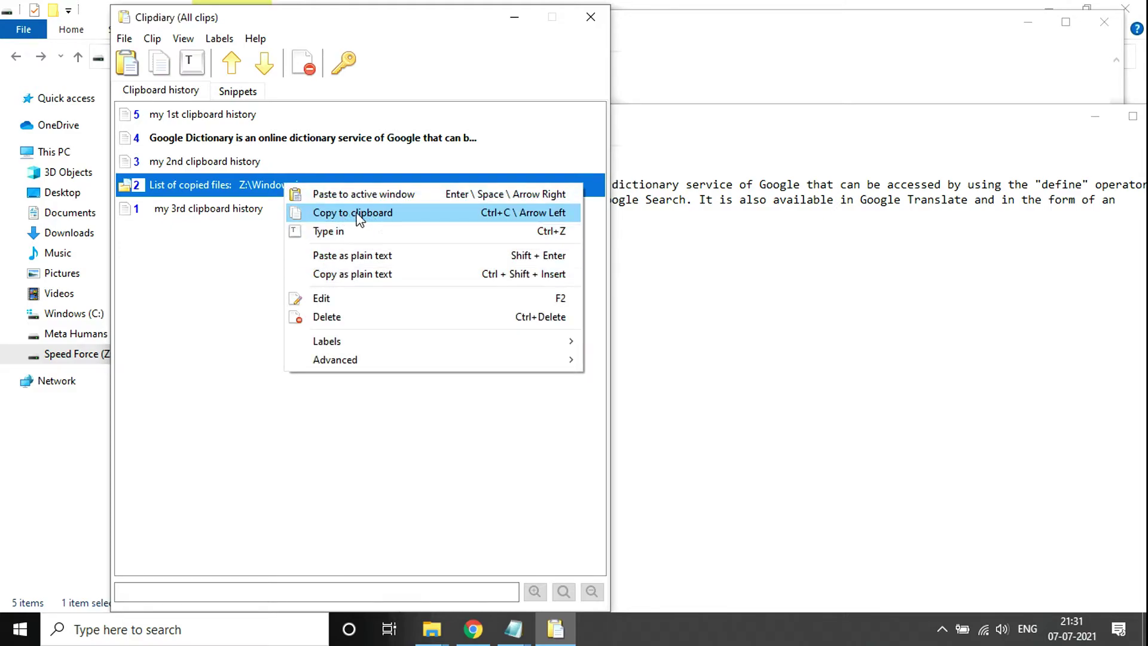
{"action": "left_click", "coordinate": [393, 216]}
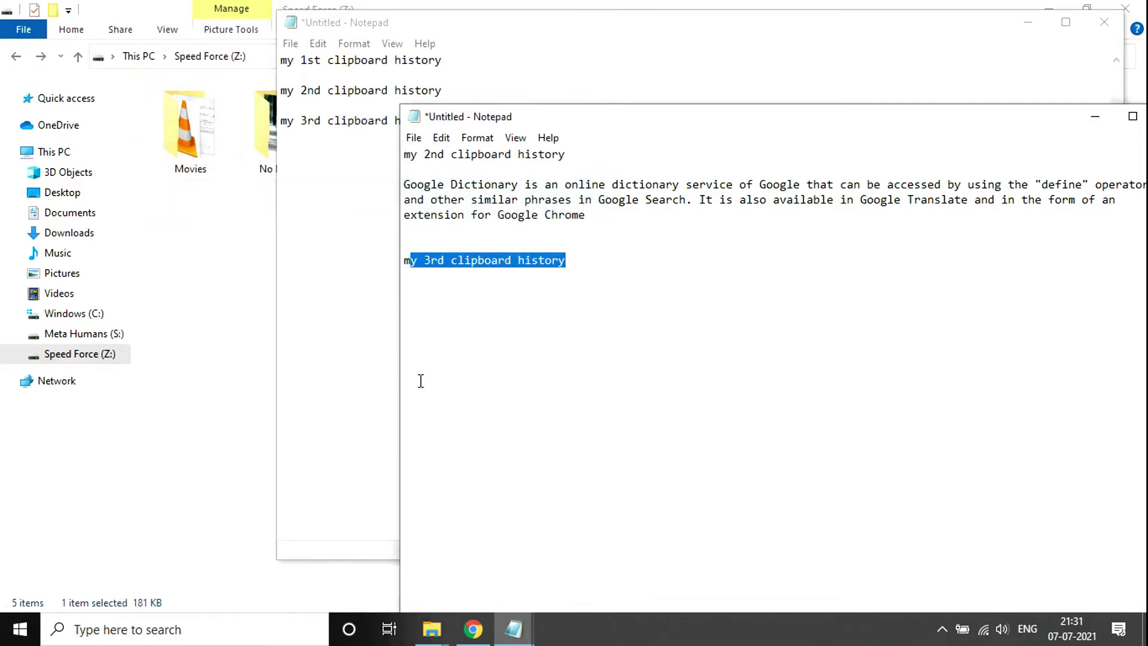
{"action": "left_click", "coordinate": [267, 504]}
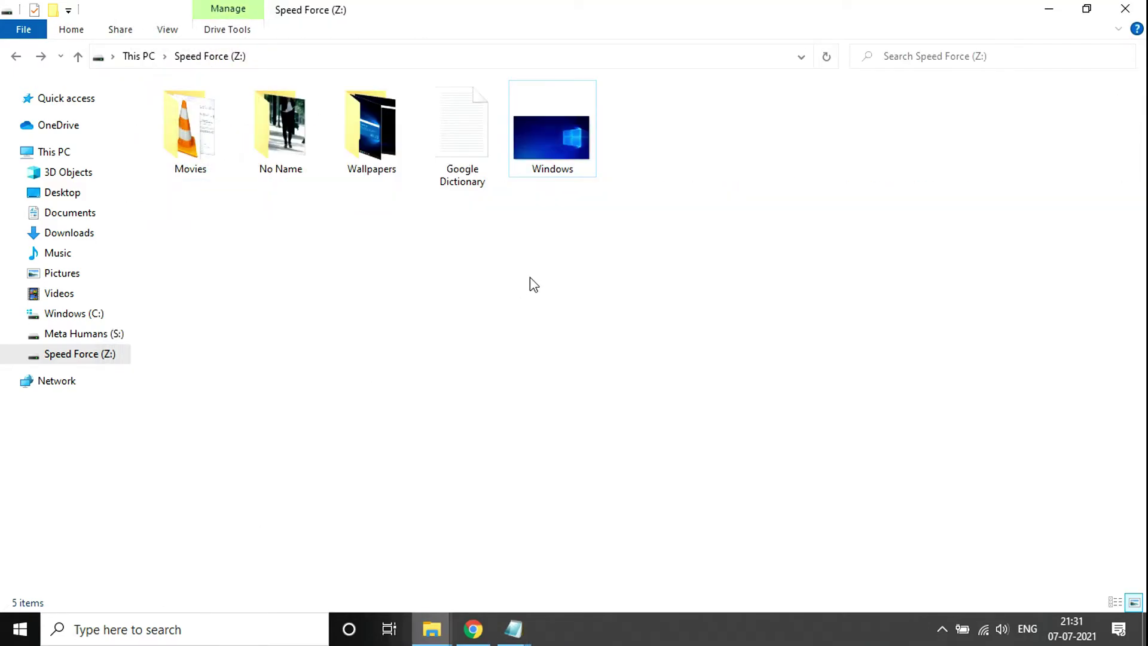
Create 'New folder' on the Speed Force drive and paste the Windows image into it.
{"action": "key", "text": "ctrl+shift+n"}
{"action": "key", "text": "Return"}
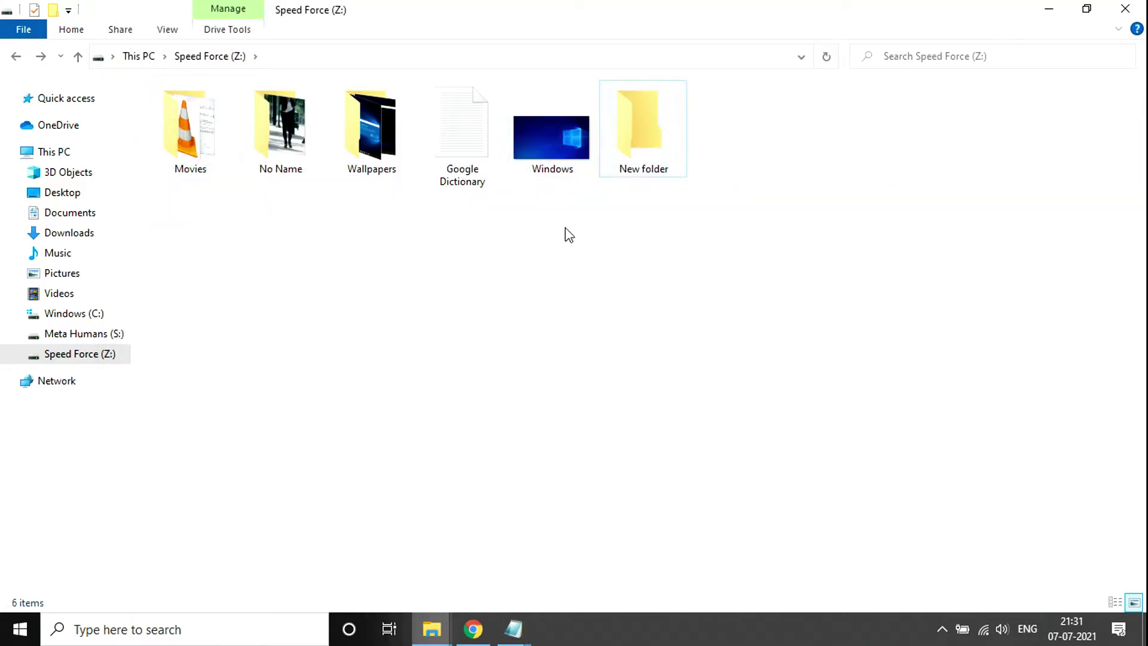
{"action": "double_click", "coordinate": [654, 150]}
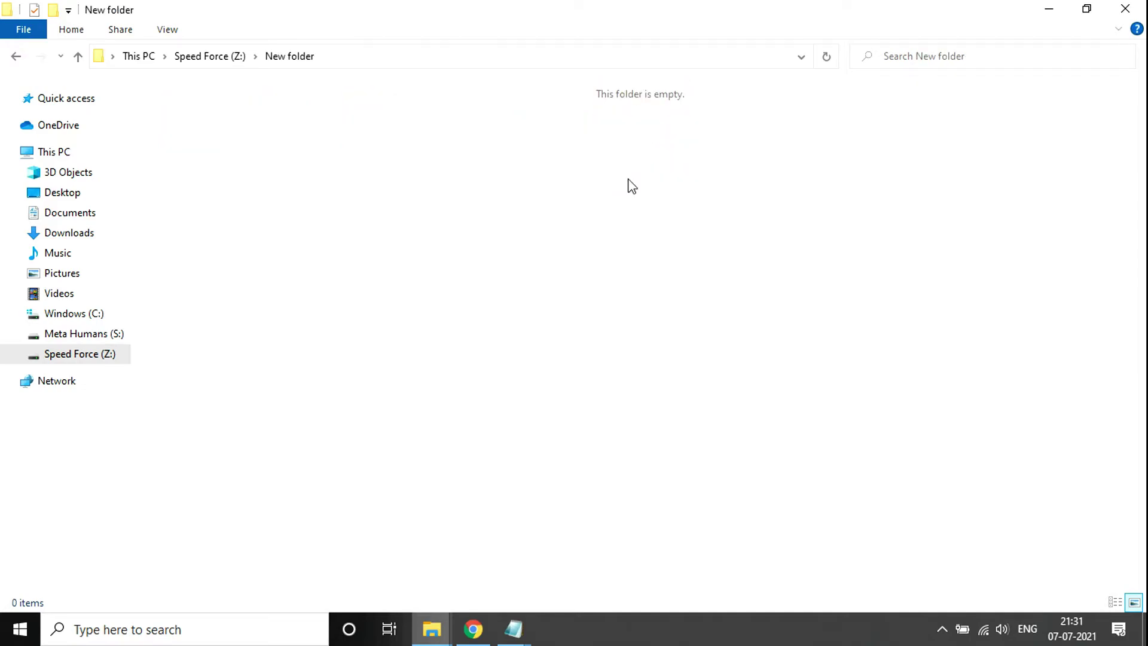
{"action": "right_click", "coordinate": [433, 263]}
{"action": "left_click", "coordinate": [510, 378]}
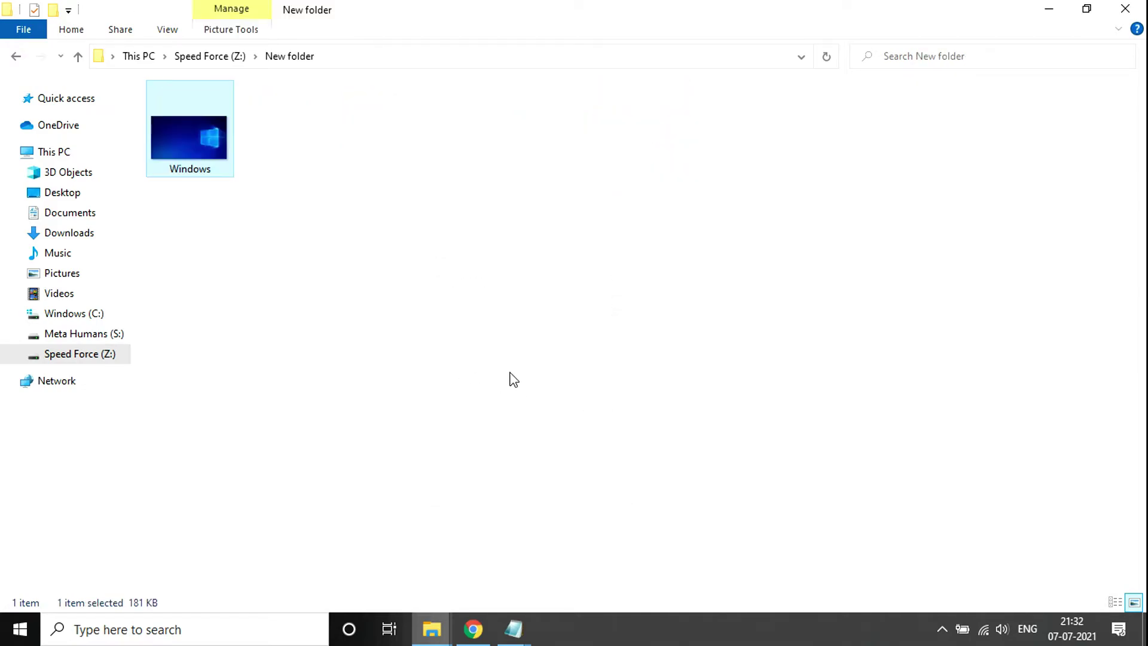
{"action": "left_click", "coordinate": [210, 210]}
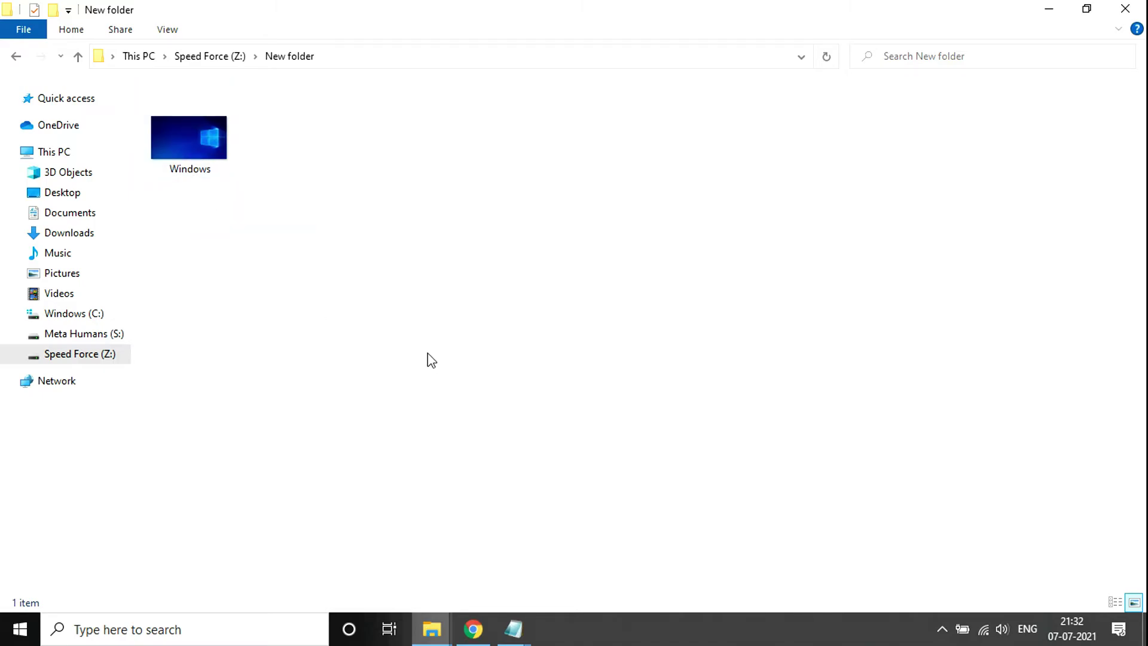
Launch Clipdiary, open File > Database, and select the database file path.
{"action": "key", "text": "super+d"}
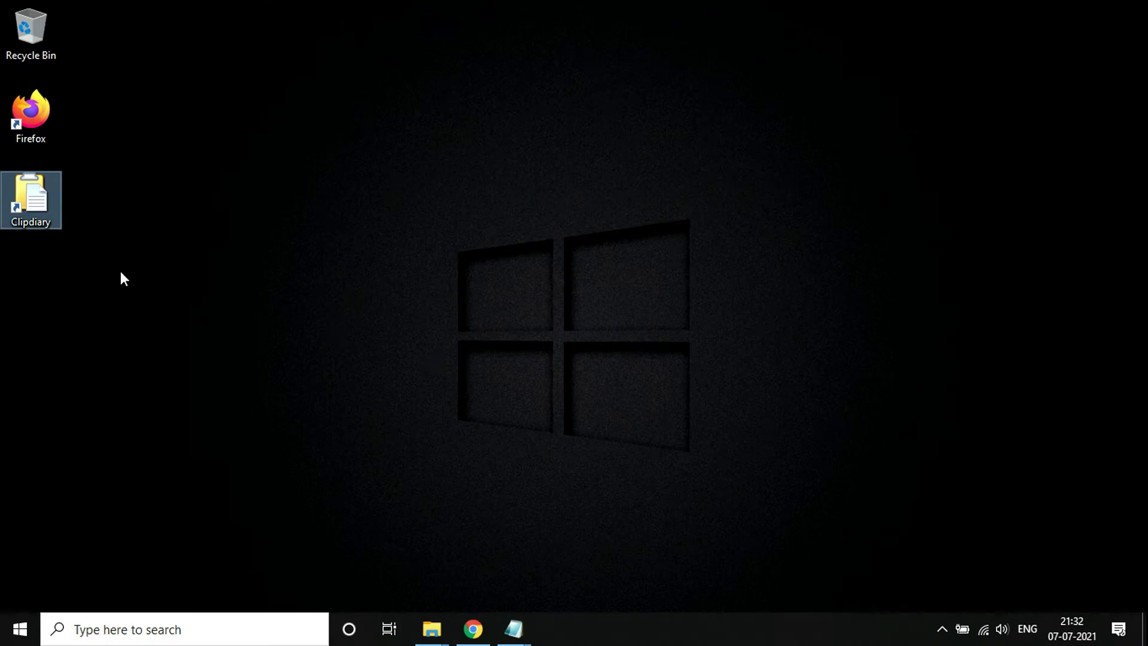
{"action": "double_click", "coordinate": [57, 208]}
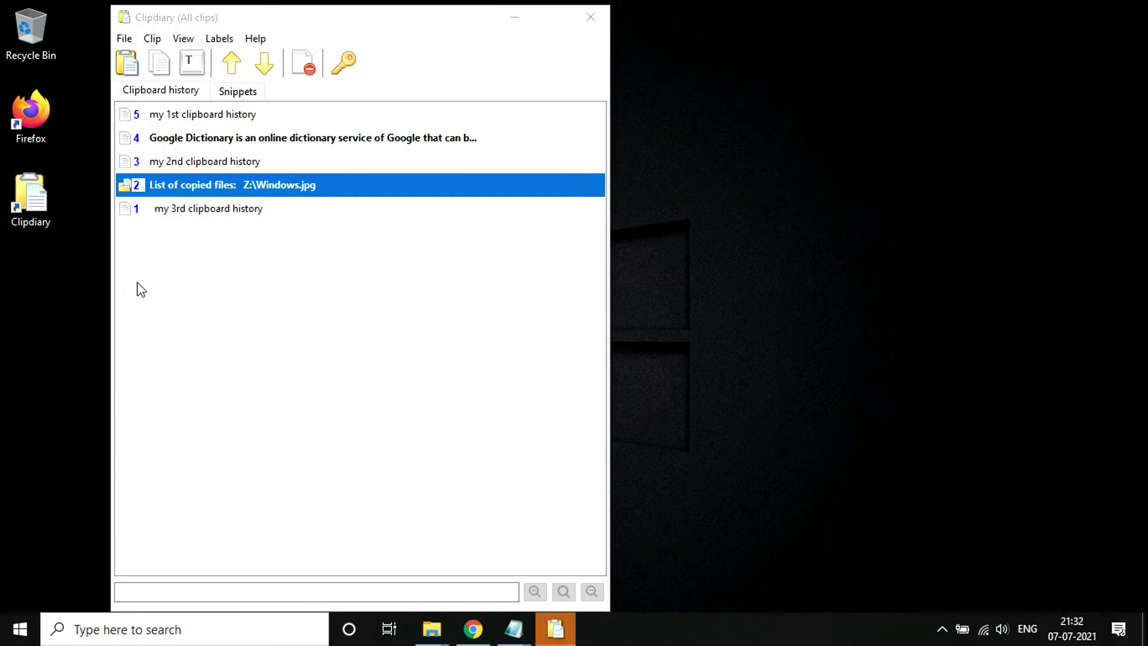
{"action": "left_click", "coordinate": [128, 41]}
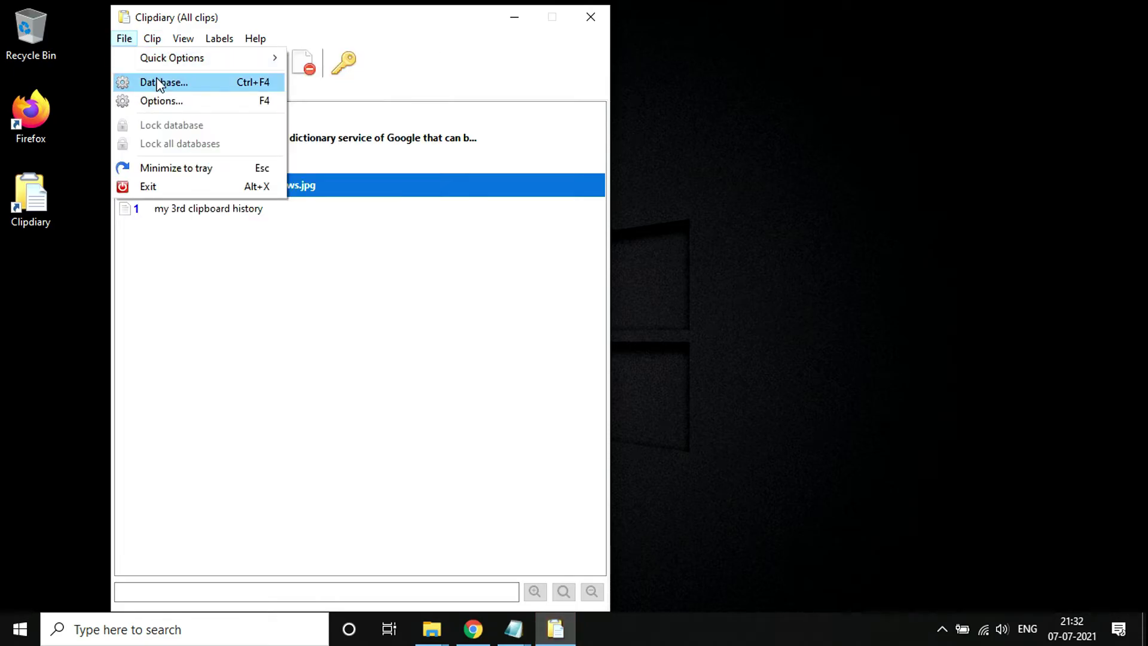
{"action": "left_click", "coordinate": [158, 83]}
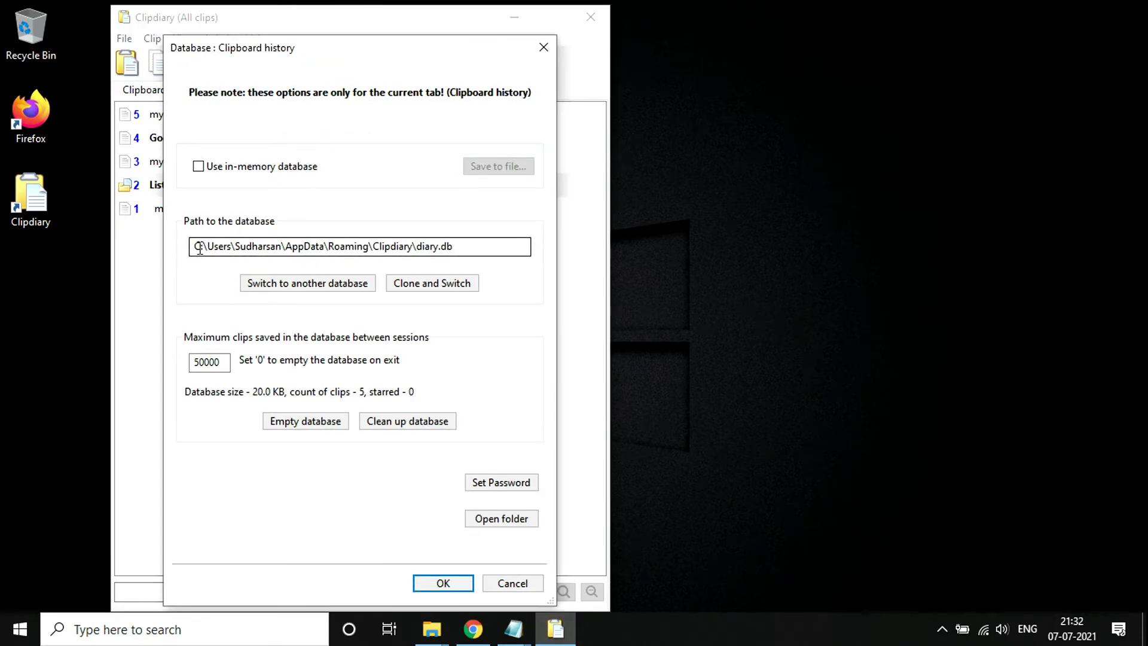
{"action": "left_click_drag", "start_coordinate": [198, 249], "coordinate": [474, 259]}
{"action": "left_click", "coordinate": [487, 248]}
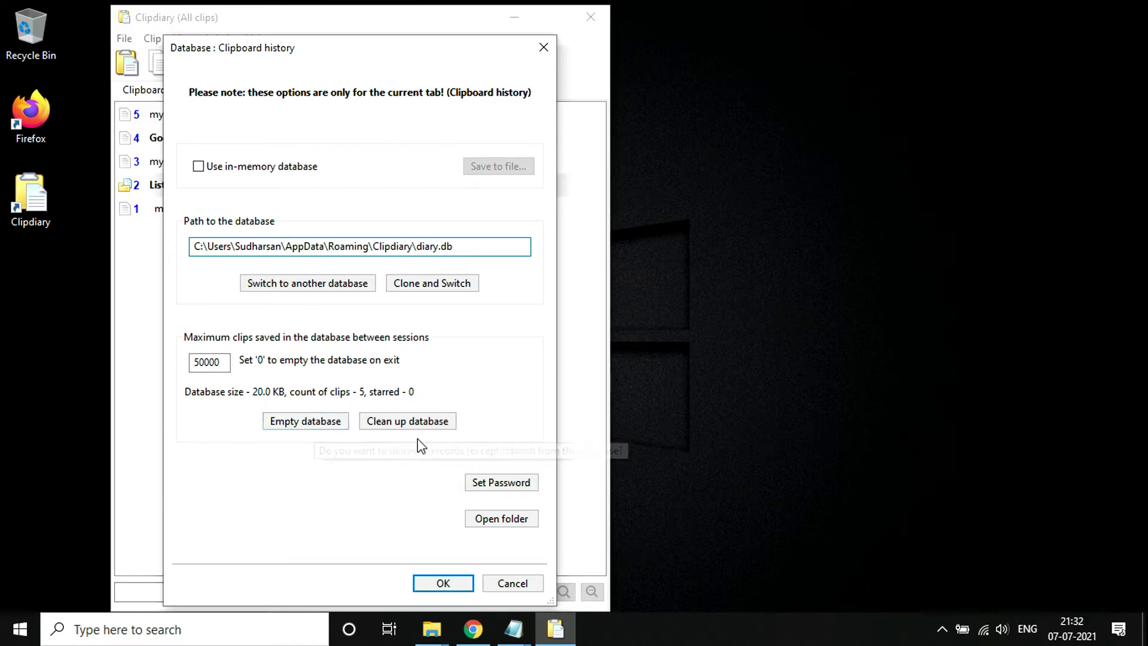
Choose Empty database to raise the delete-all-non-starred-records prompt.
{"action": "left_click", "coordinate": [329, 426]}
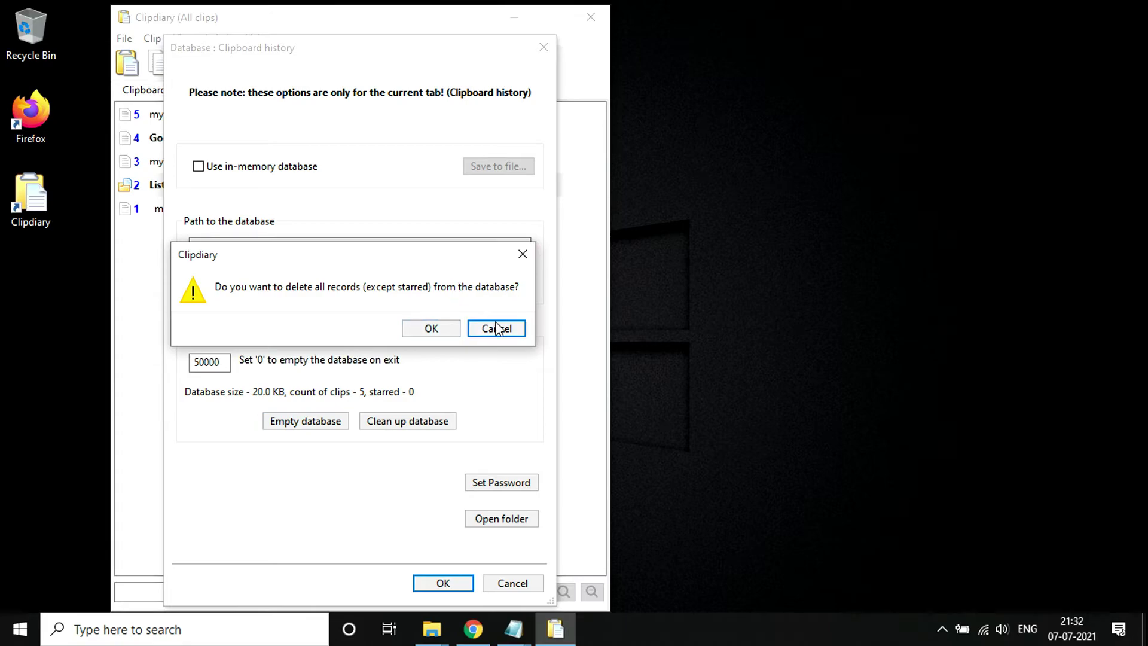